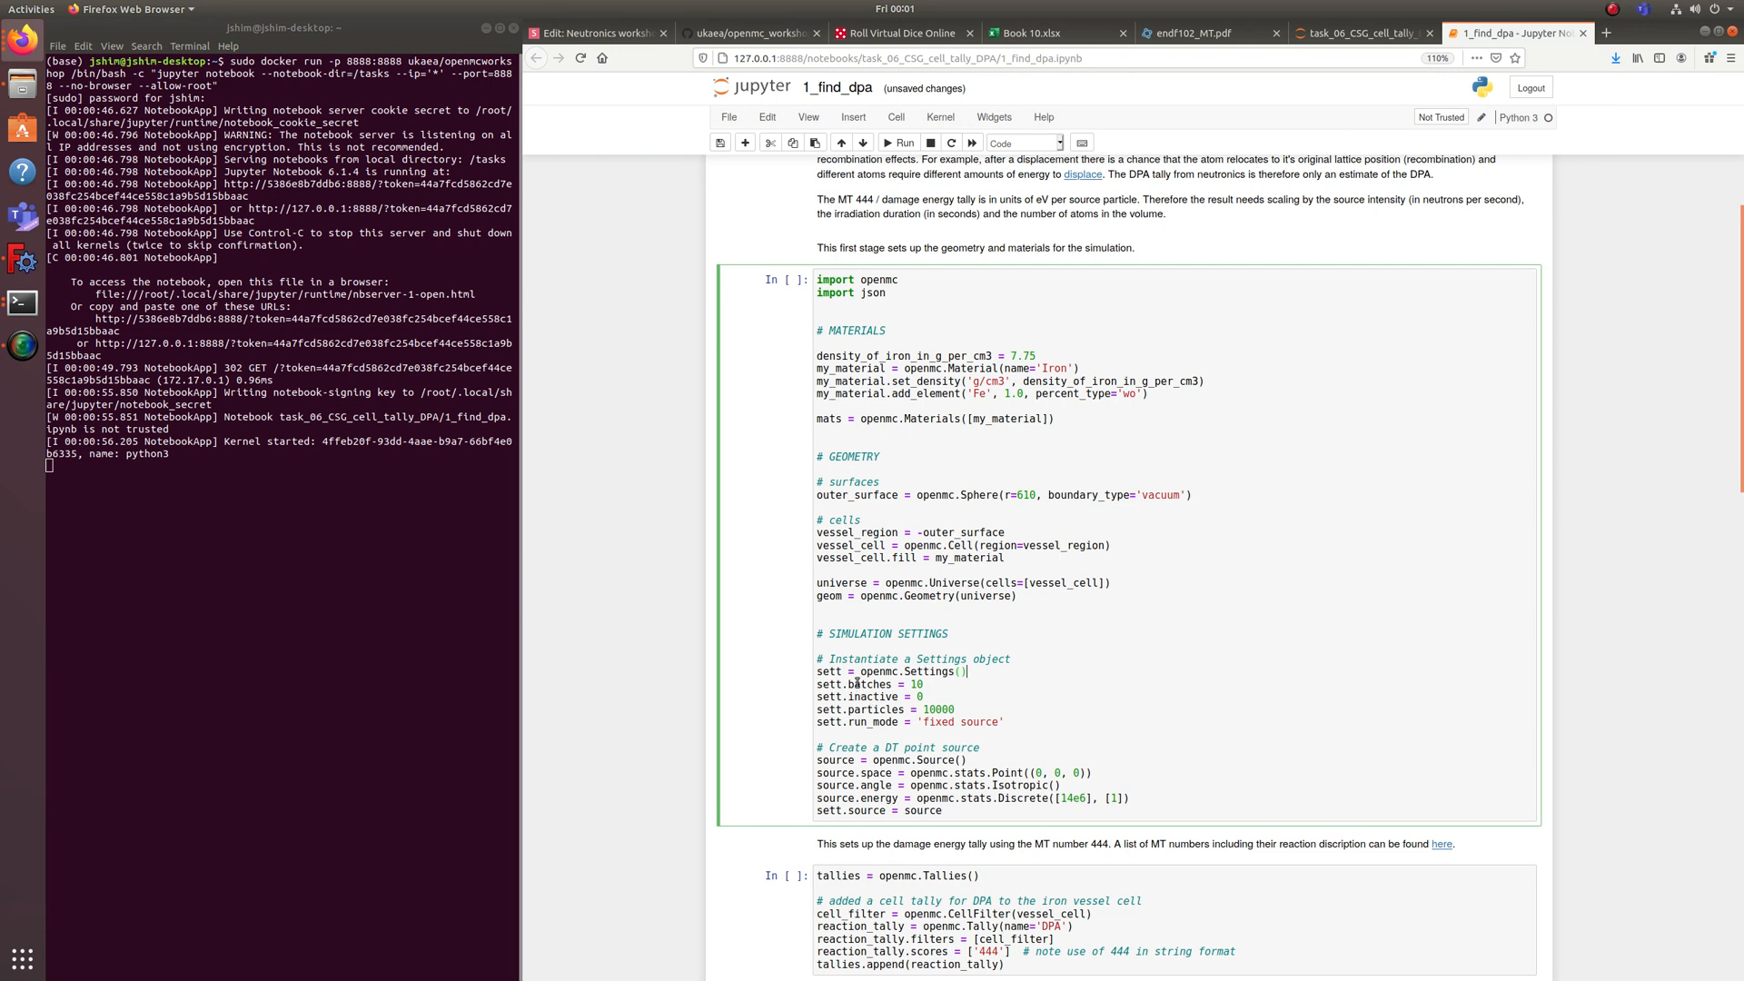
# Examine the batches, inactive and particles values in the notebook's simulation settings code.
pyautogui.doubleClick(856, 685)
pyautogui.doubleClick(867, 711)
pyautogui.moveTo(925, 697); pyautogui.dragTo(811, 699)
pyautogui.doubleClick(863, 685)
pyautogui.doubleClick(875, 710)
# Separate the Book 10 workbook into its own browser window and place it side by side with the dice-rolling page.
pyautogui.hotkey('ctrl', '3')
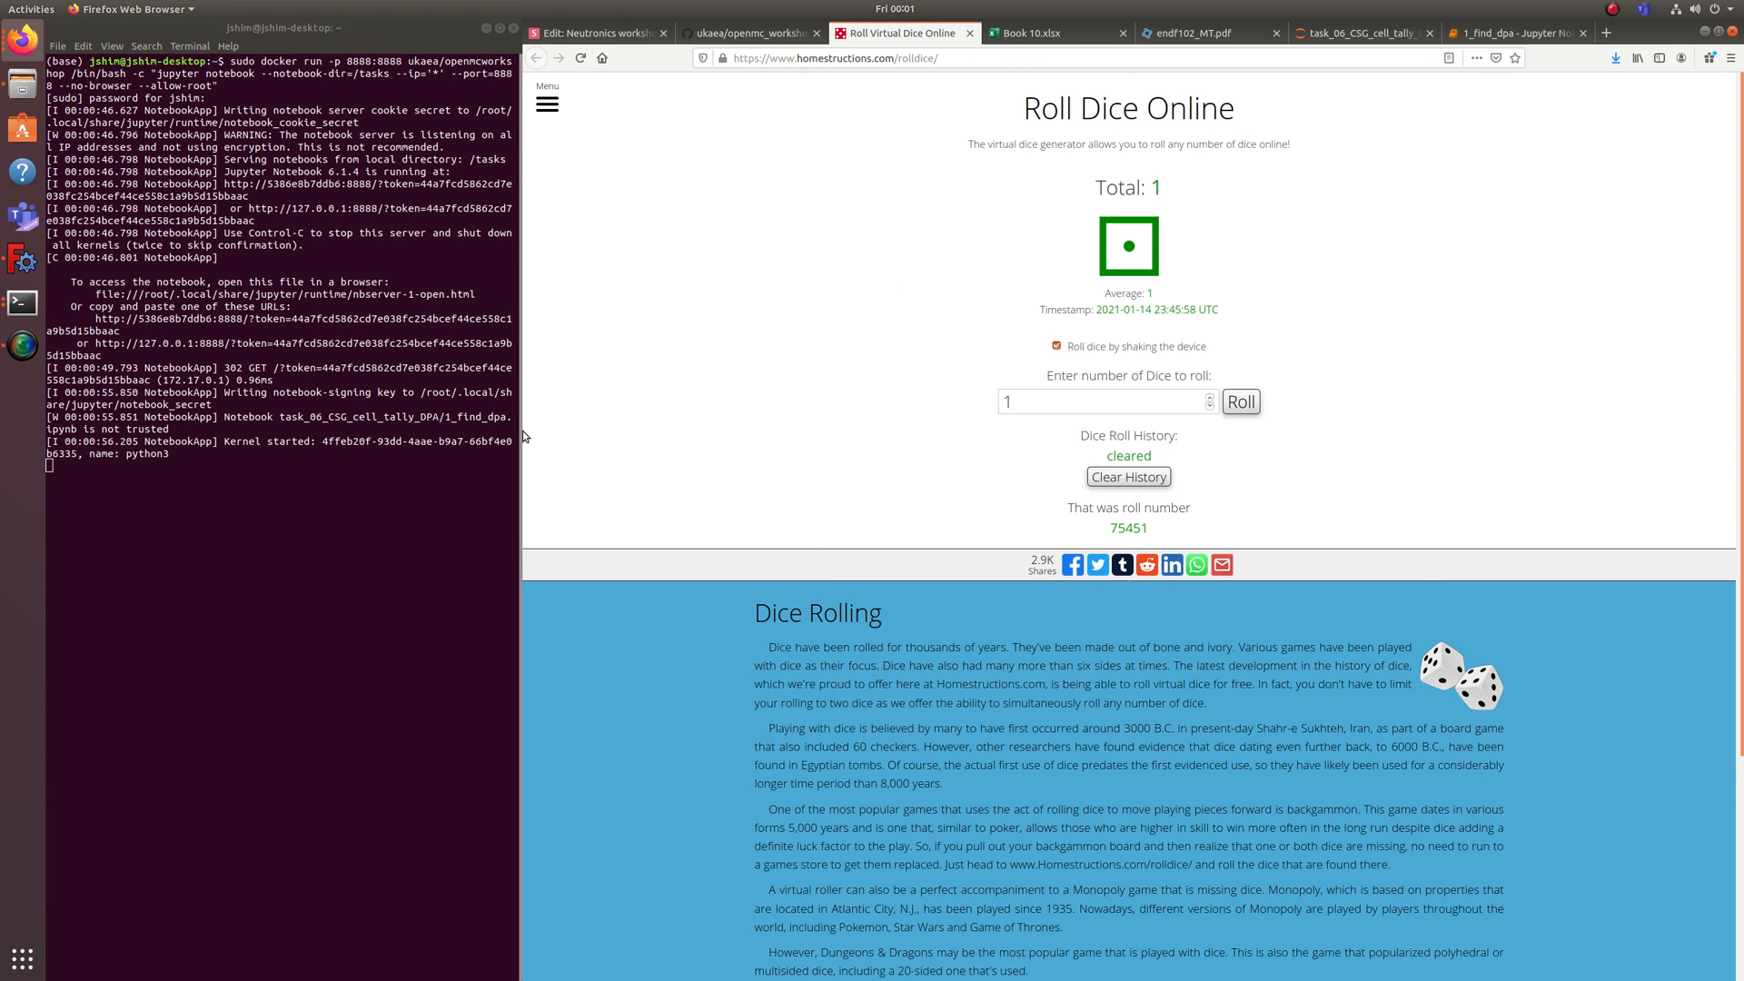
pyautogui.moveTo(522, 434); pyautogui.dragTo(802, 452)
pyautogui.hotkey('ctrl', '4')
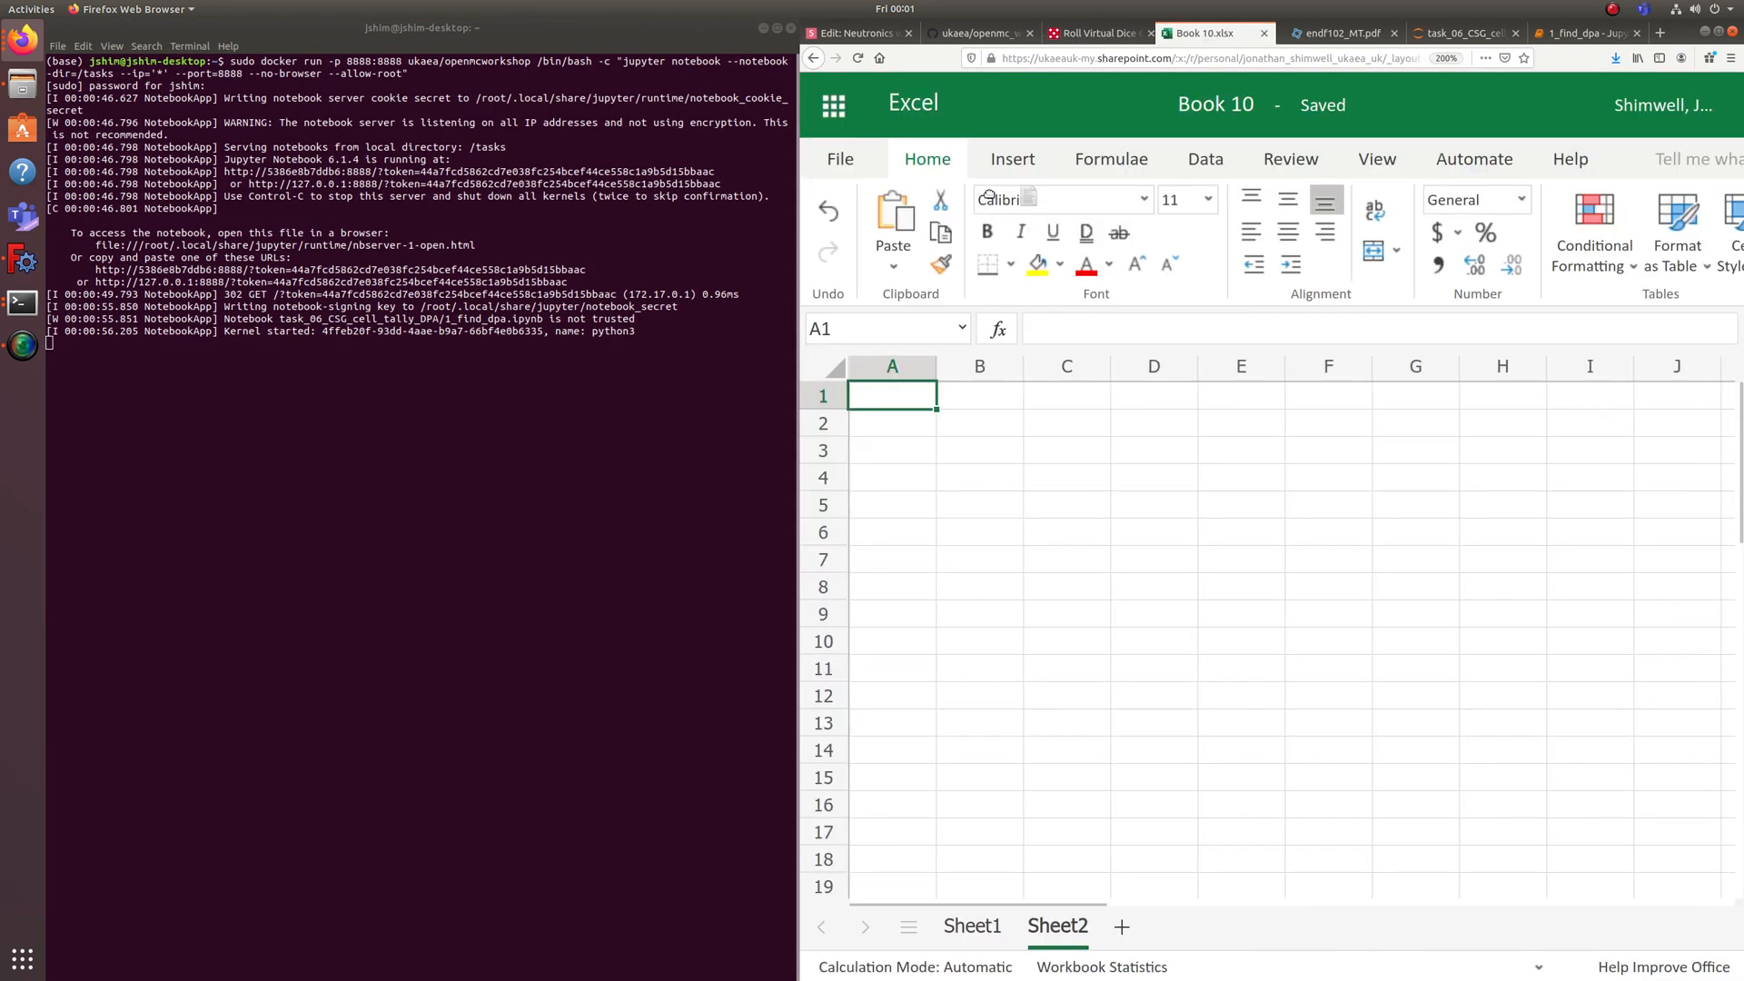
pyautogui.moveTo(1199, 33); pyautogui.dragTo(381, 129)
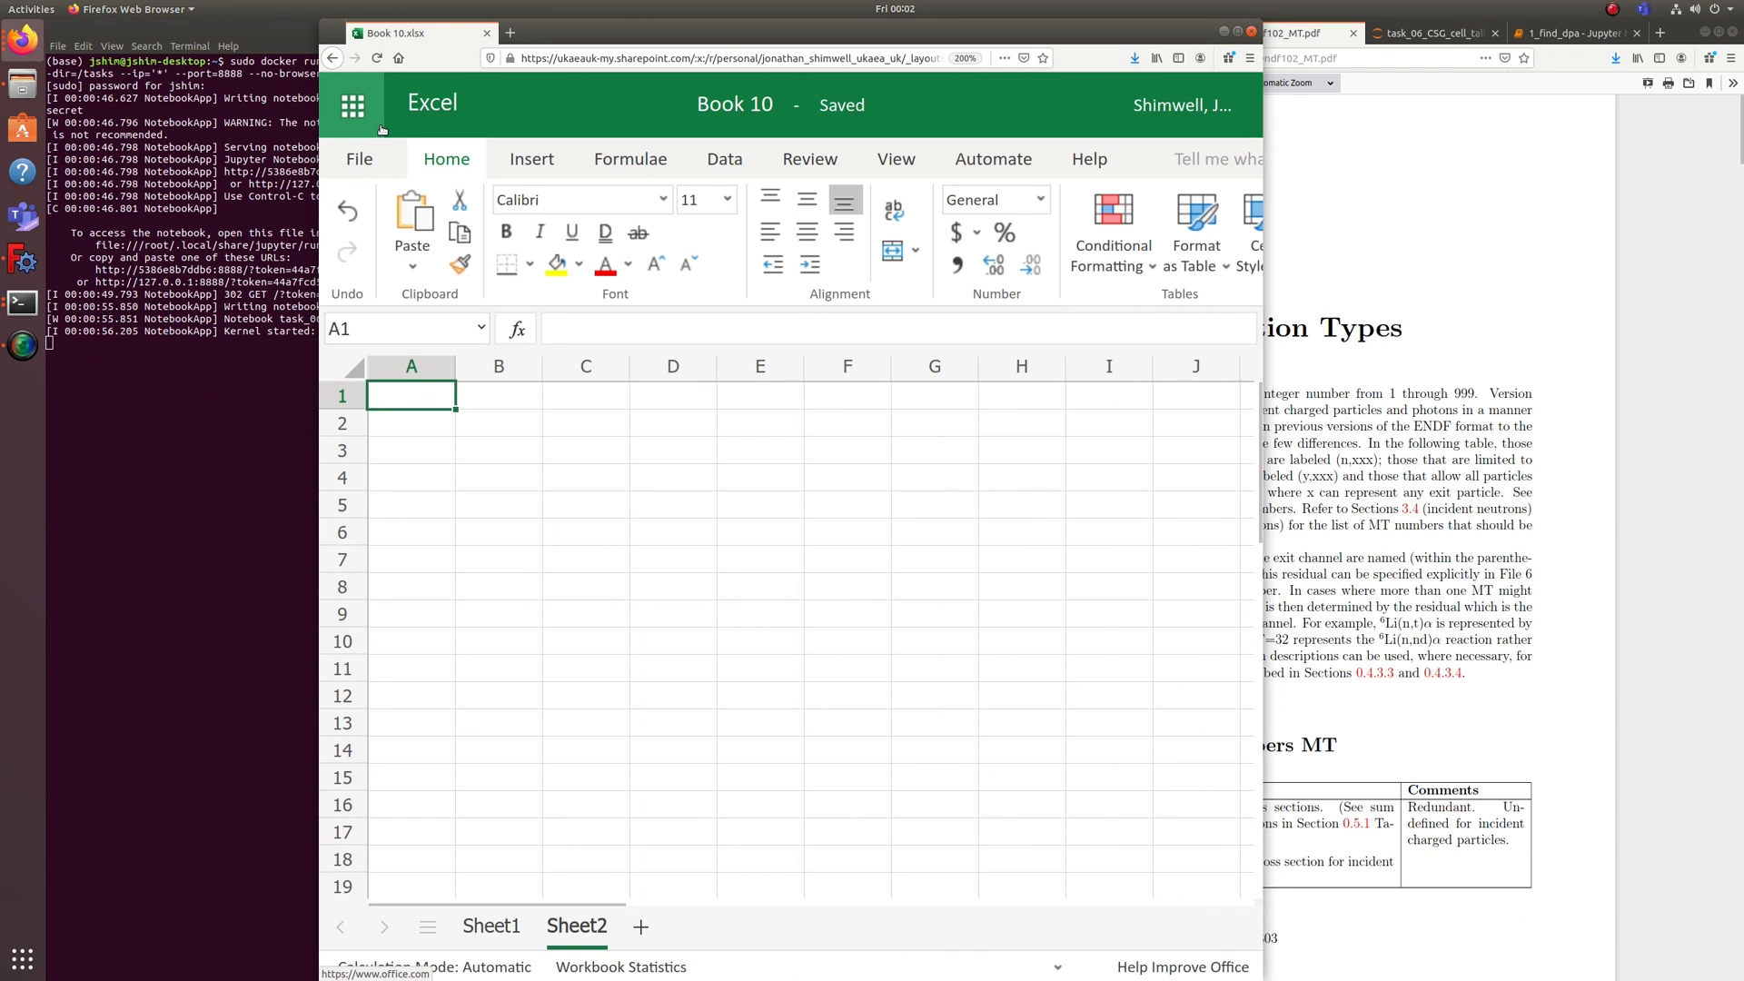
pyautogui.press('super+Left')
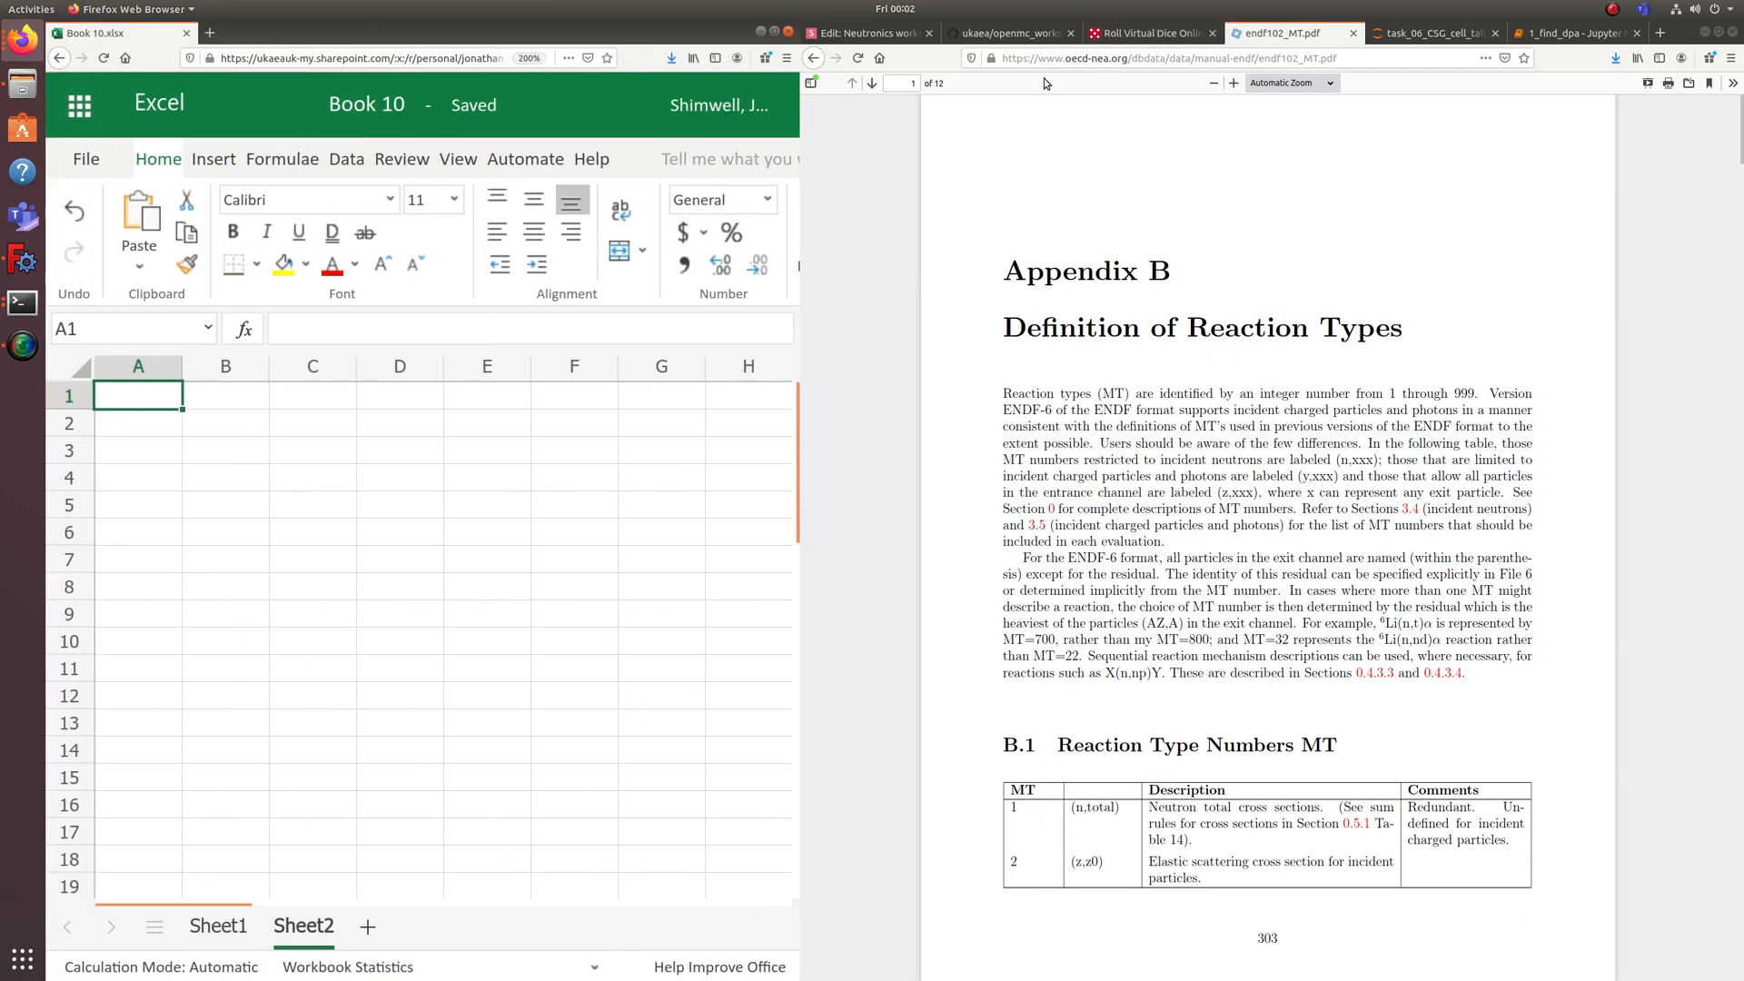
pyautogui.click(1122, 35)
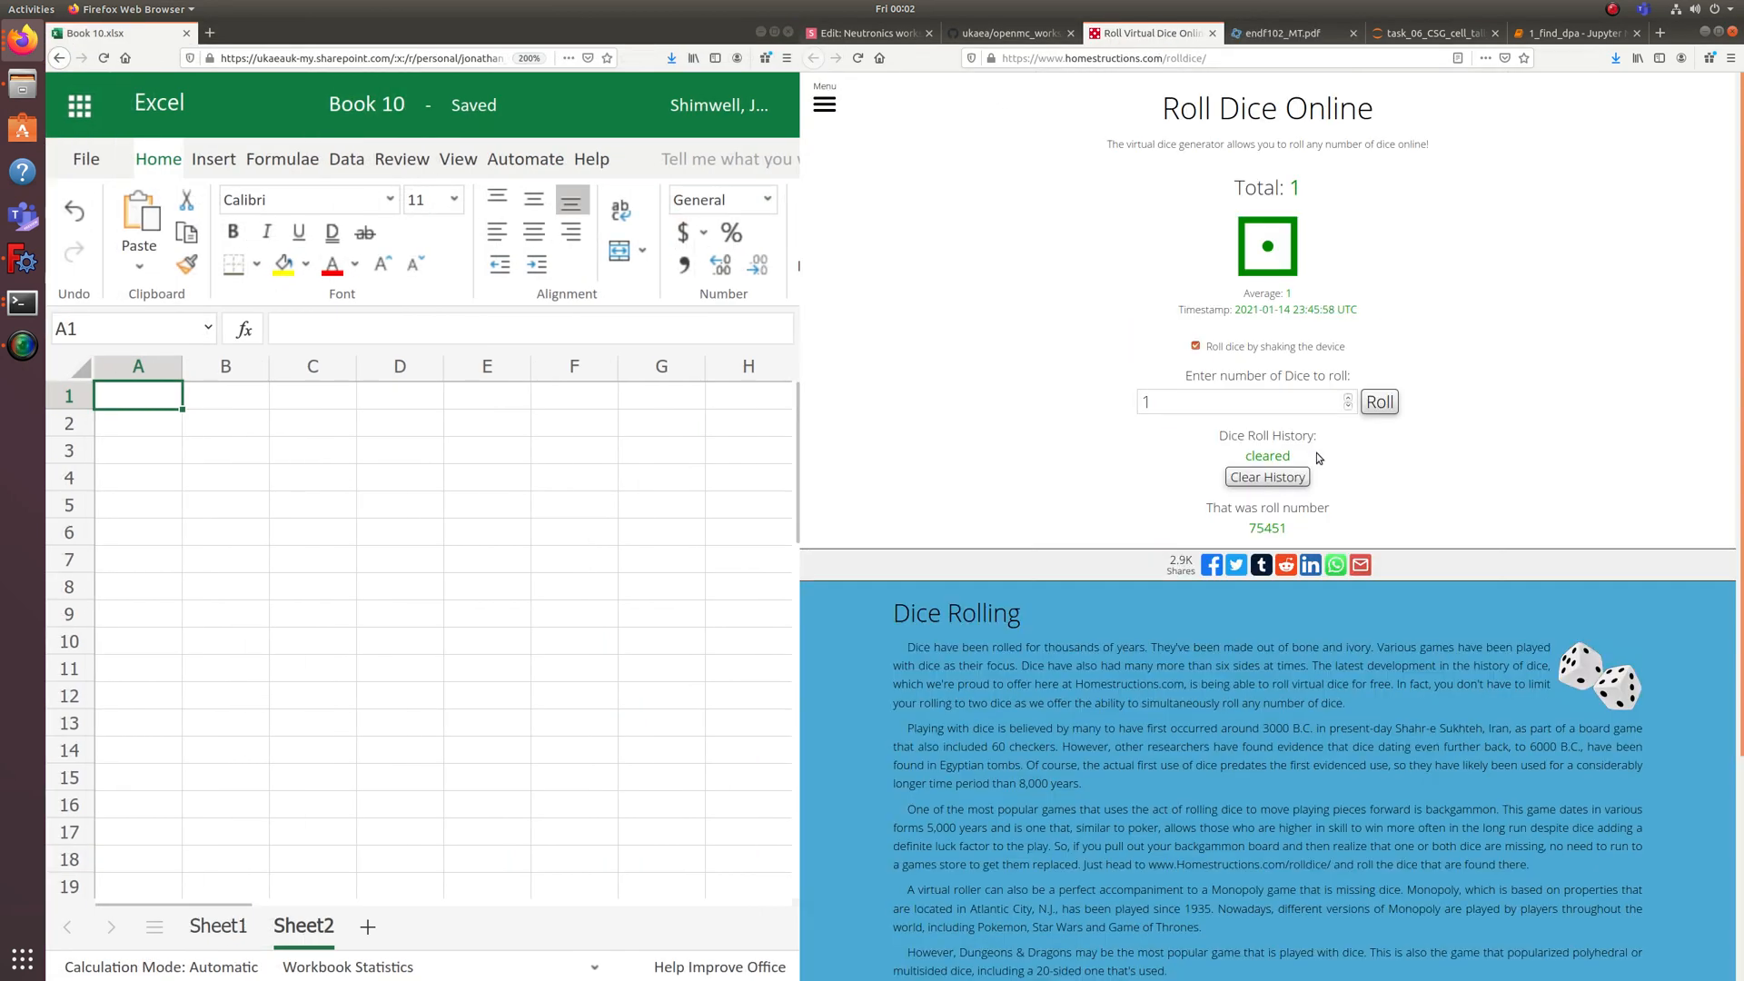
# Roll one die repeatedly and record each result down column A, starting with 2 in A1 and 6 in A2.
pyautogui.click(1381, 402)
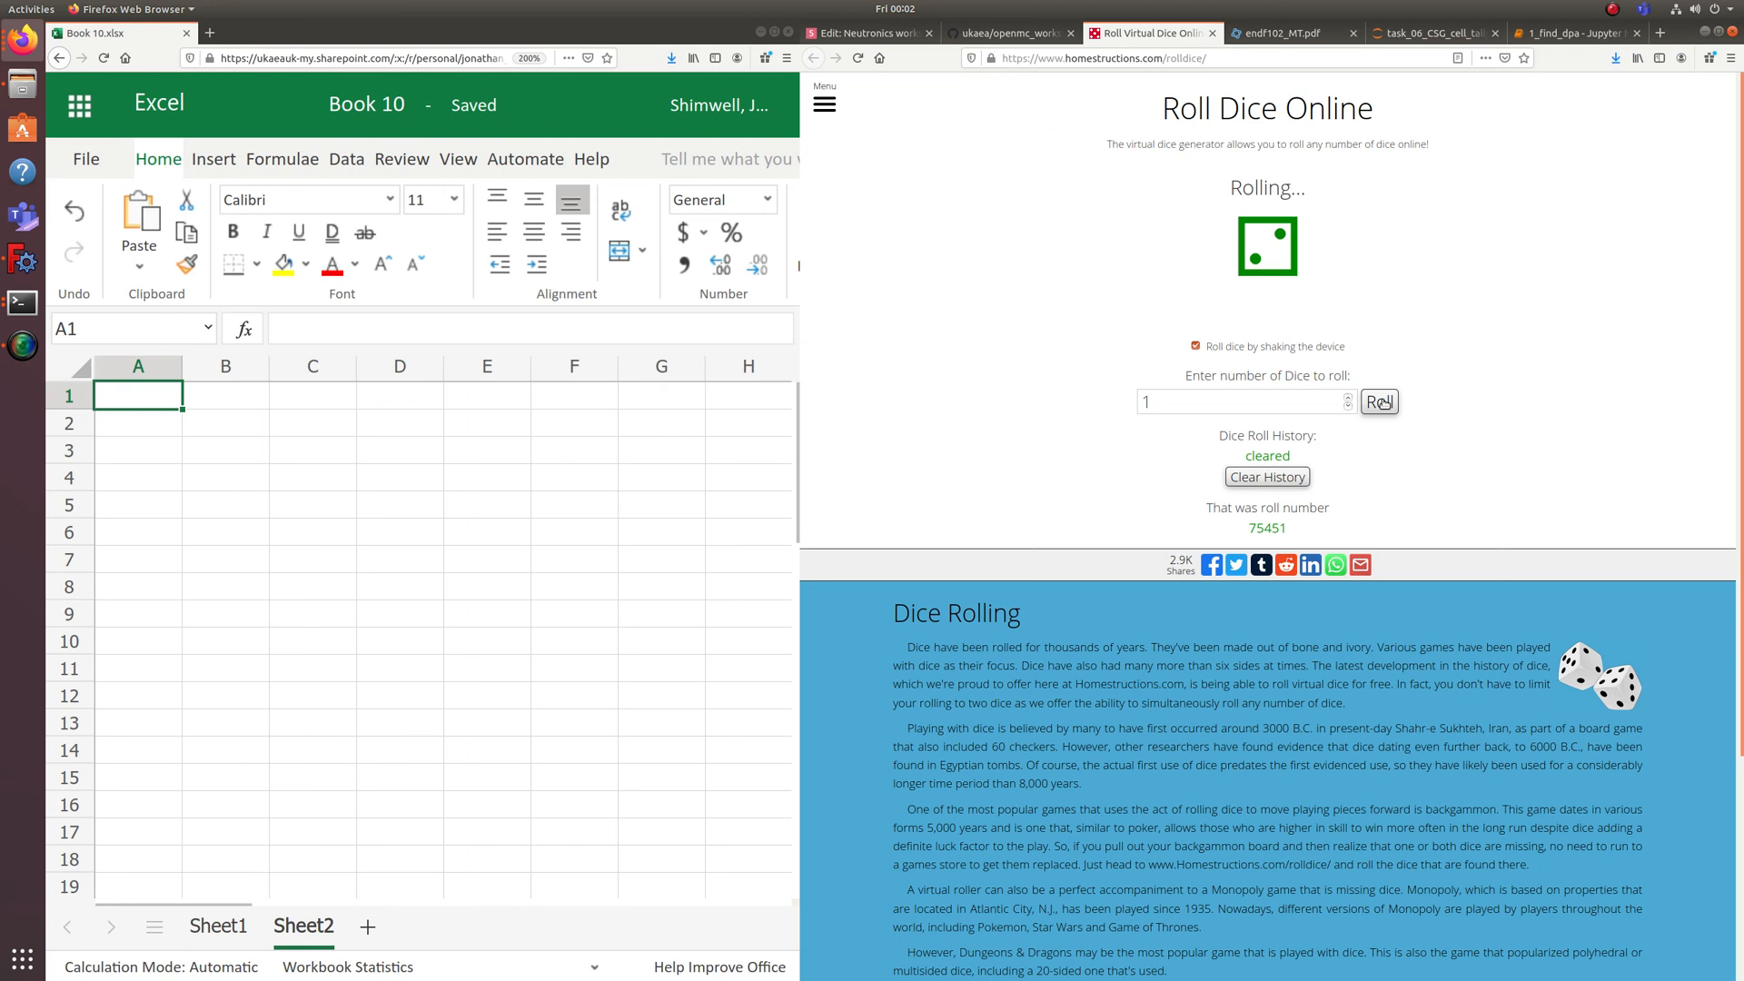
pyautogui.click(156, 398)
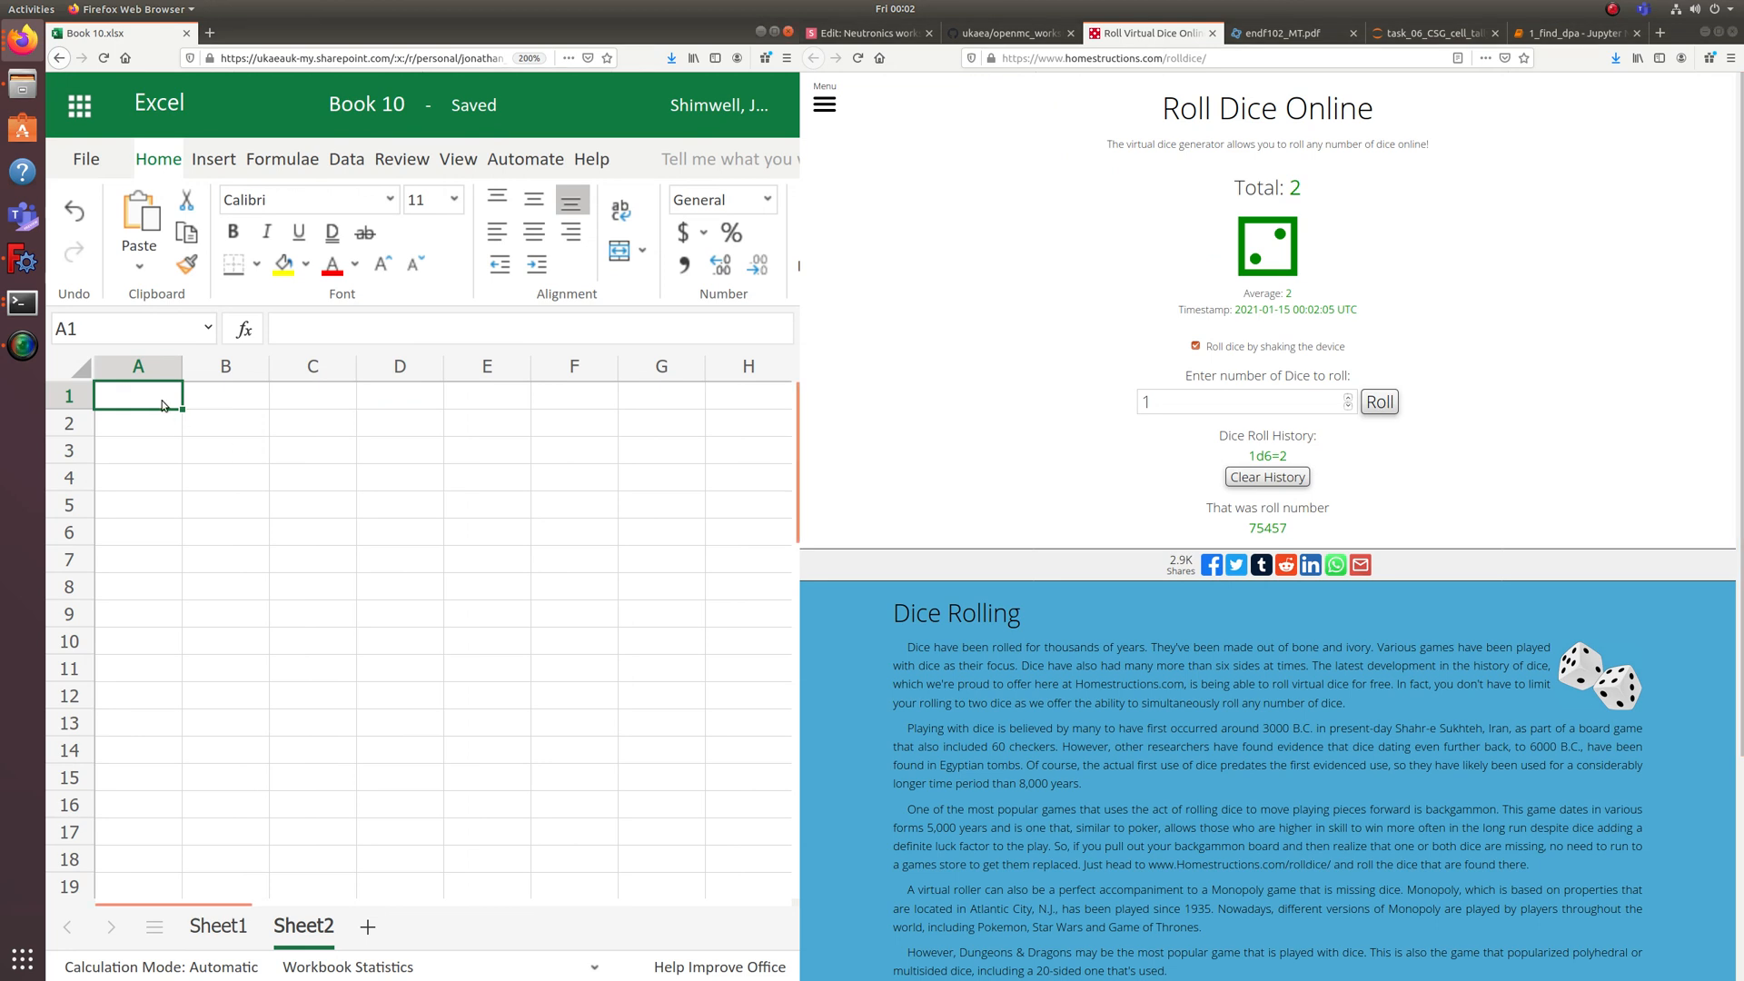
pyautogui.write('2')
pyautogui.click(1385, 403)
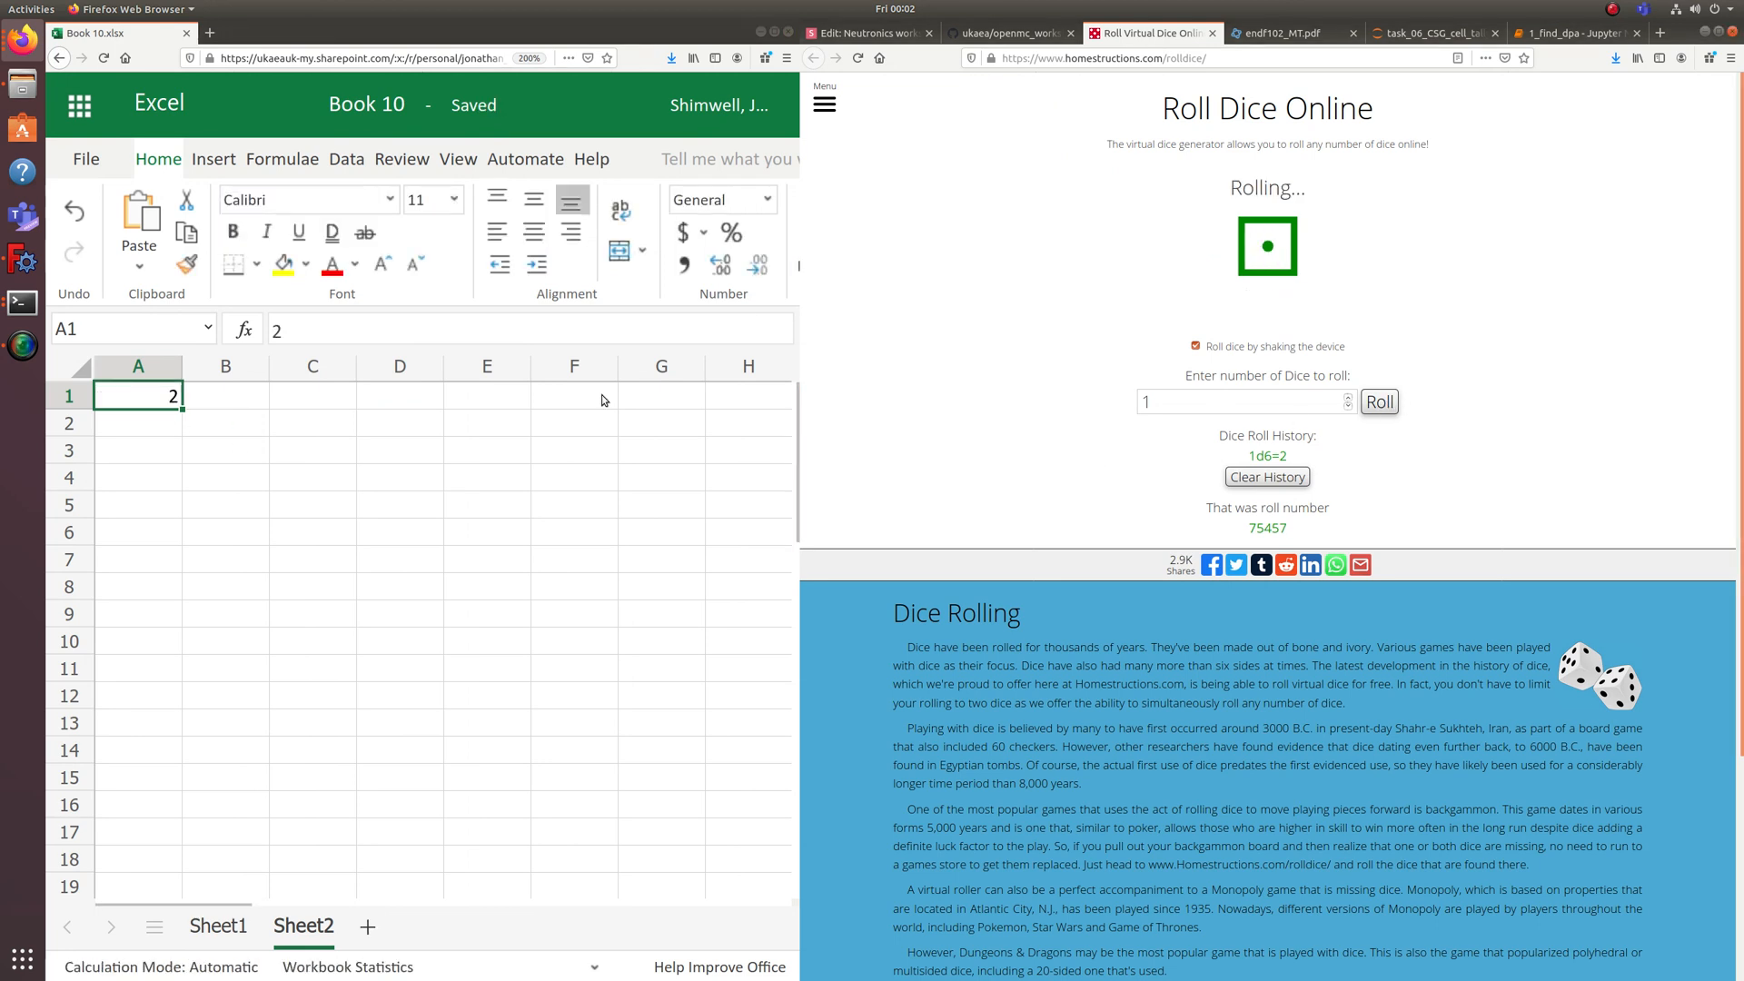
pyautogui.click(148, 430)
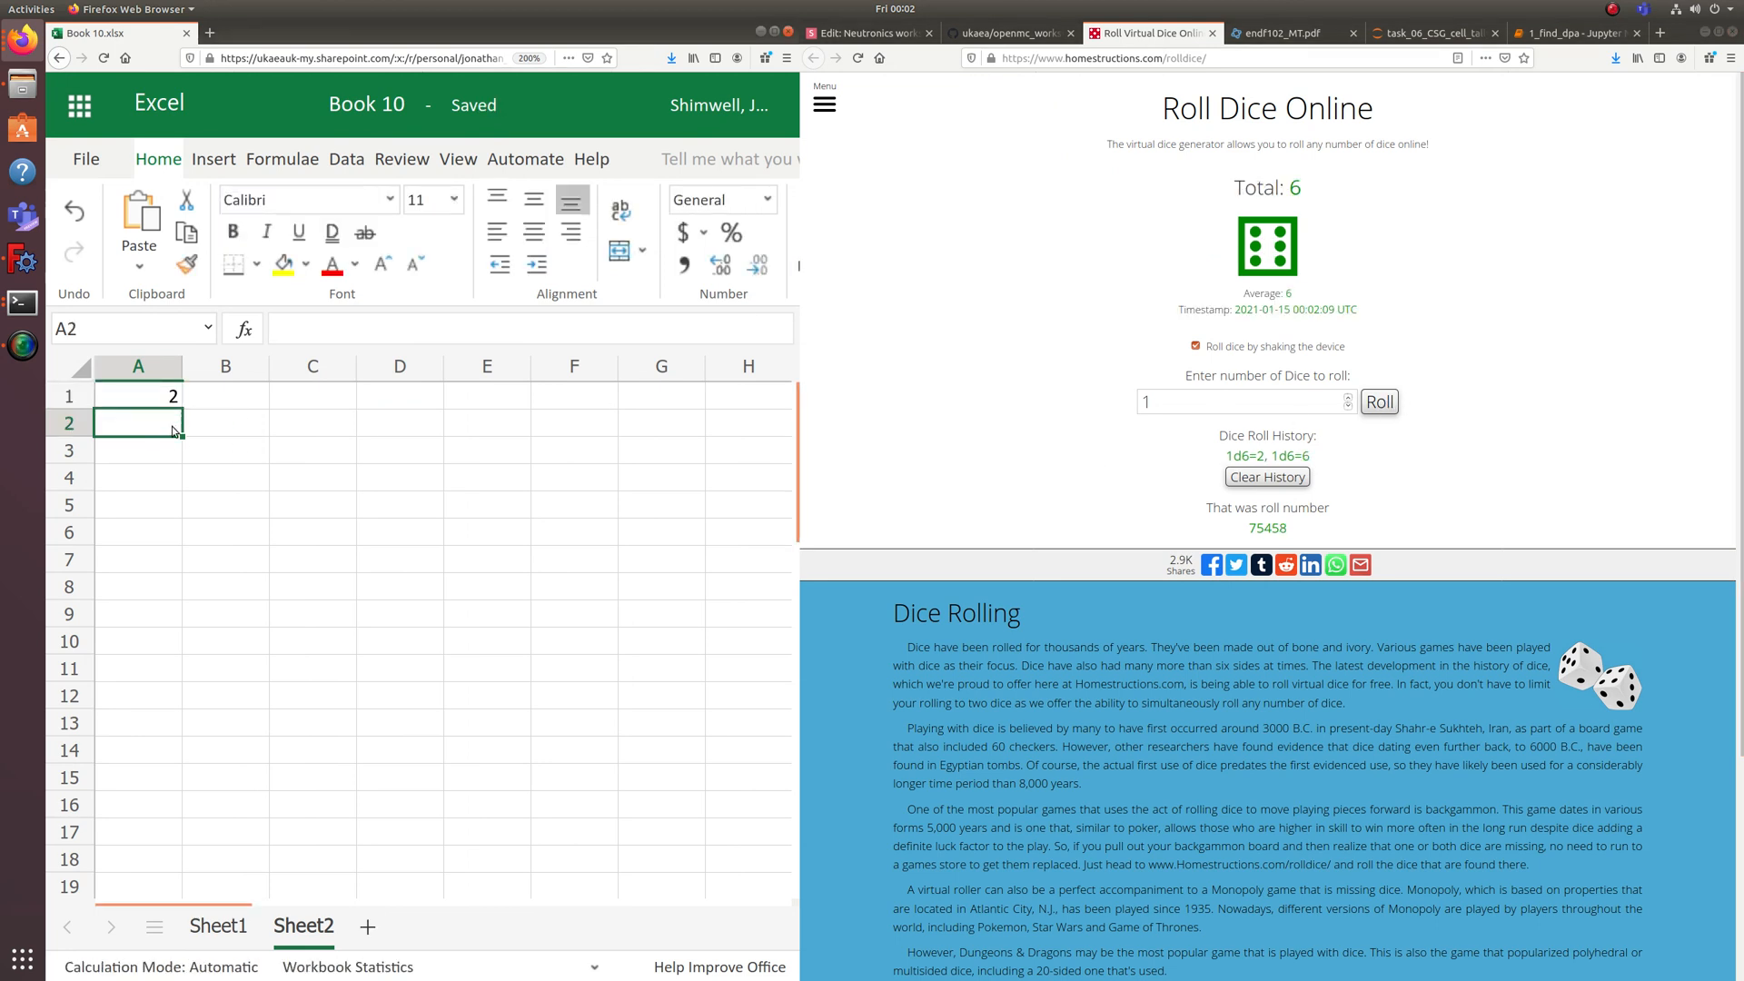
pyautogui.write('6')
pyautogui.click(1380, 404)
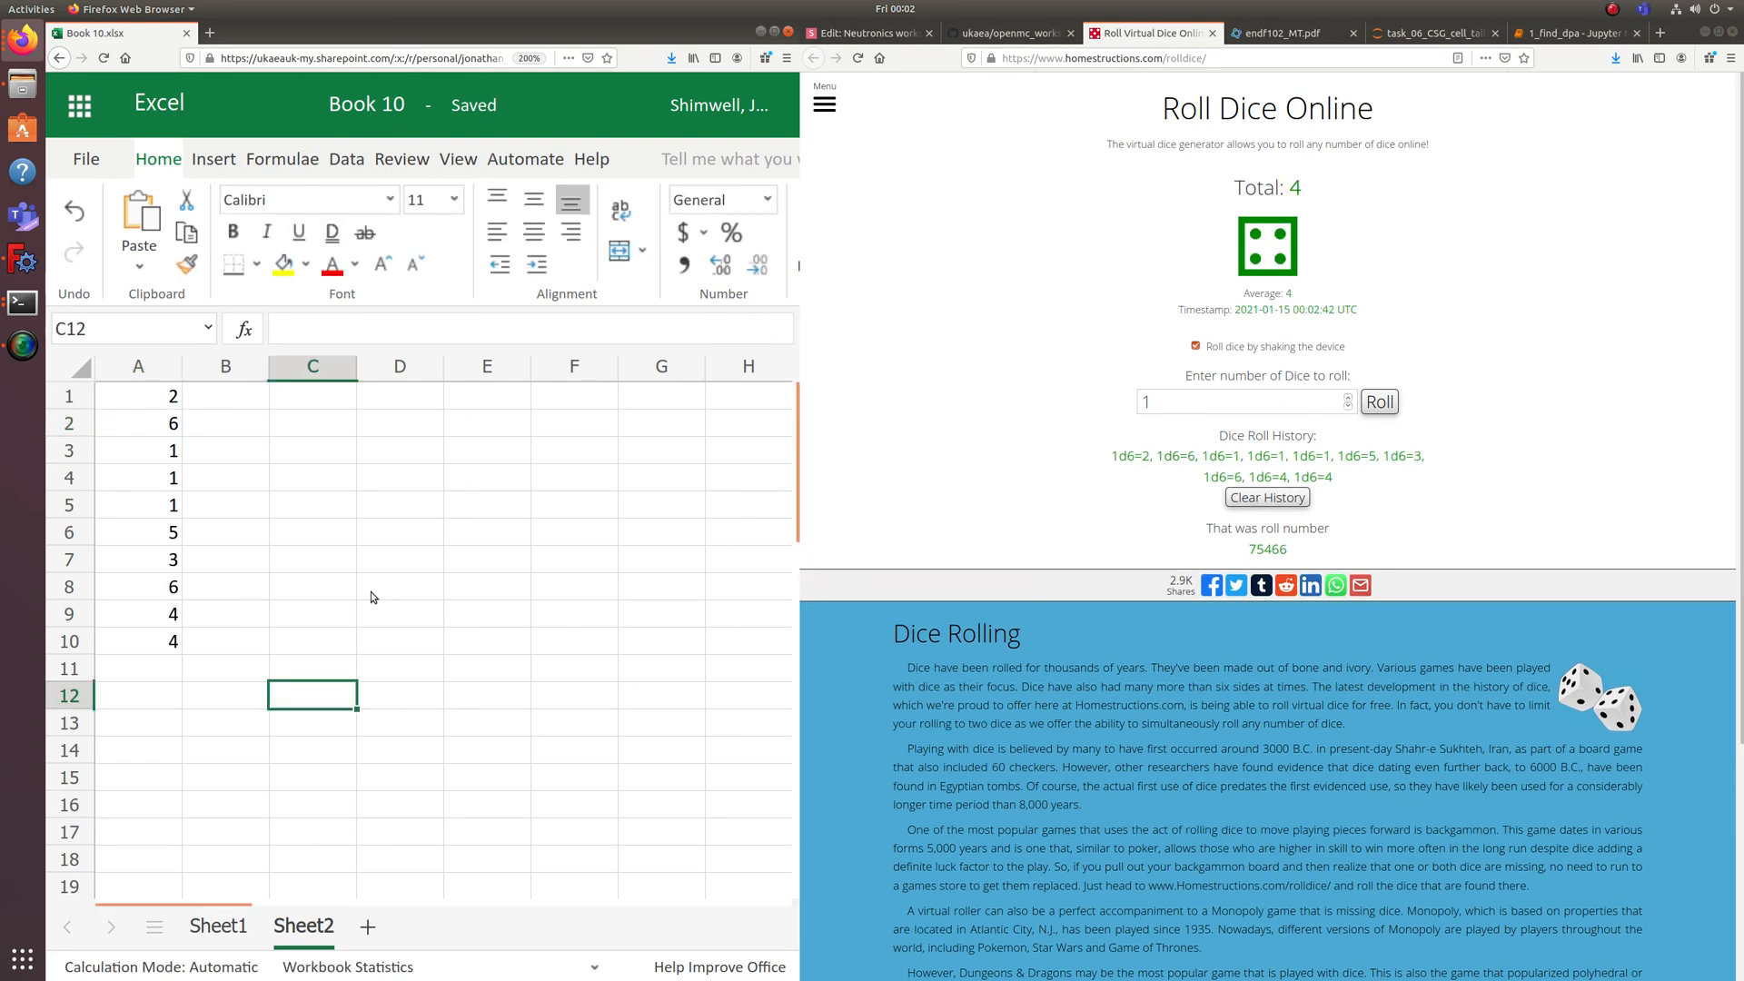
# Calculate the average of the first batch of rolls in A12 with the formula =sum(A1:A10)/10.
pyautogui.moveTo(155, 396); pyautogui.dragTo(138, 642)
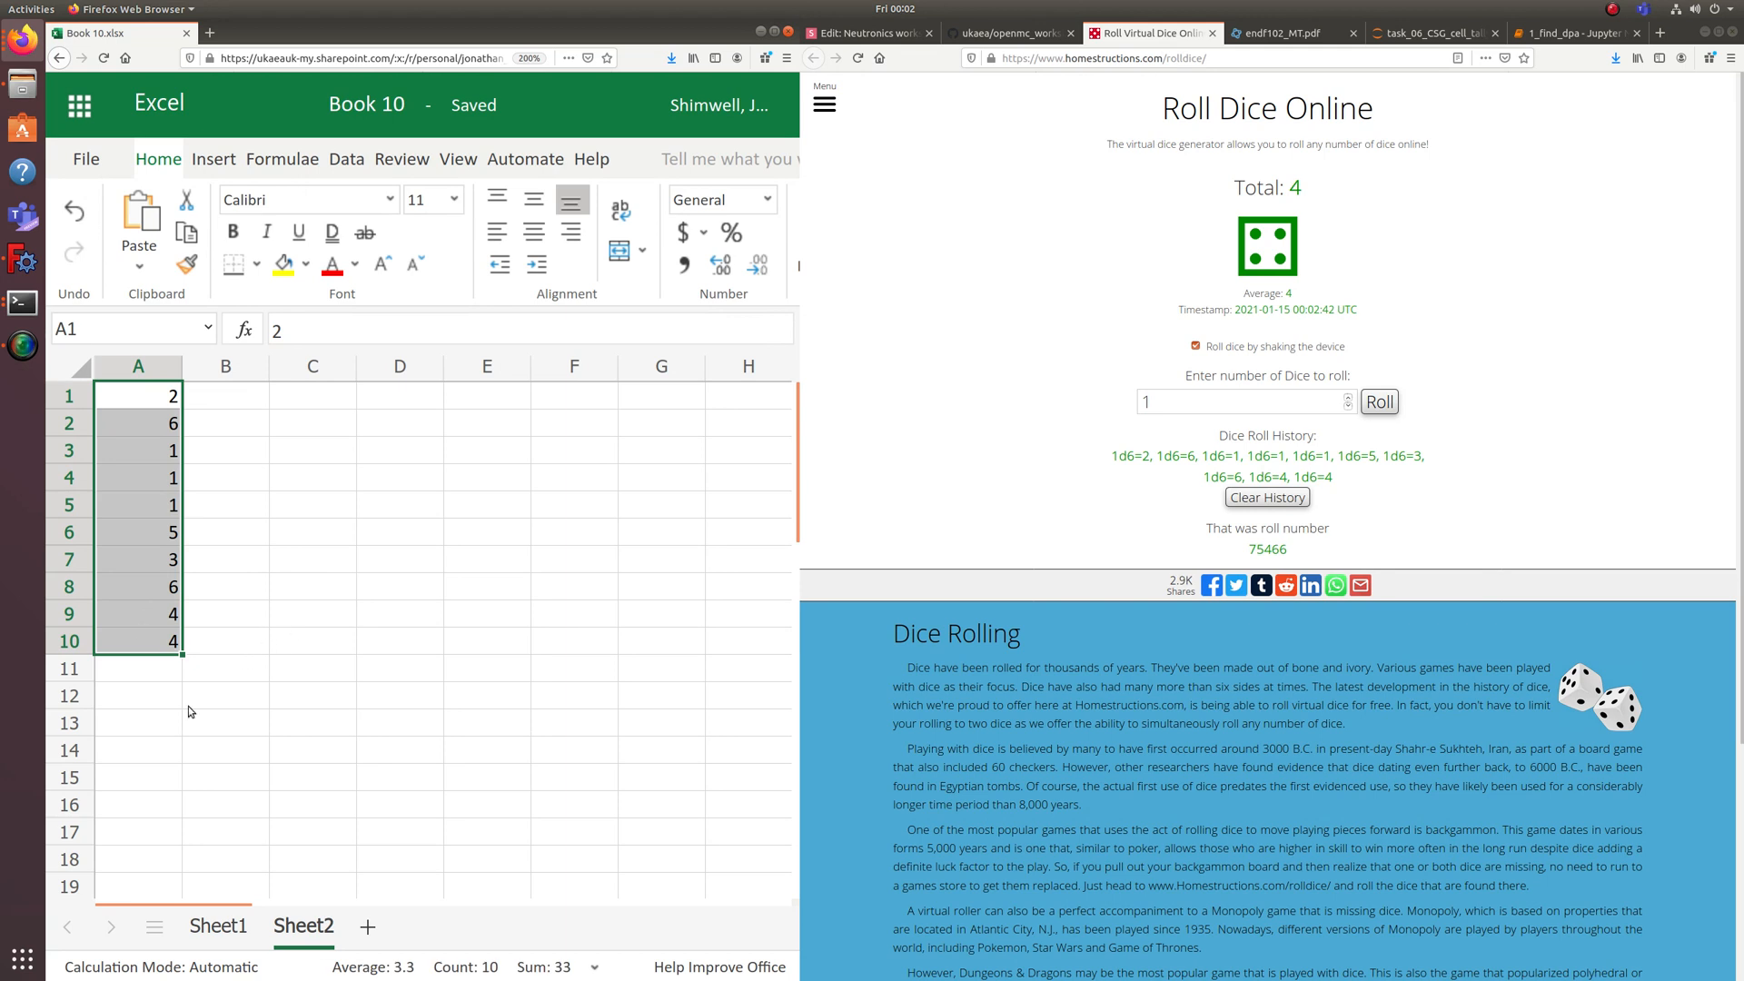
pyautogui.click(148, 695)
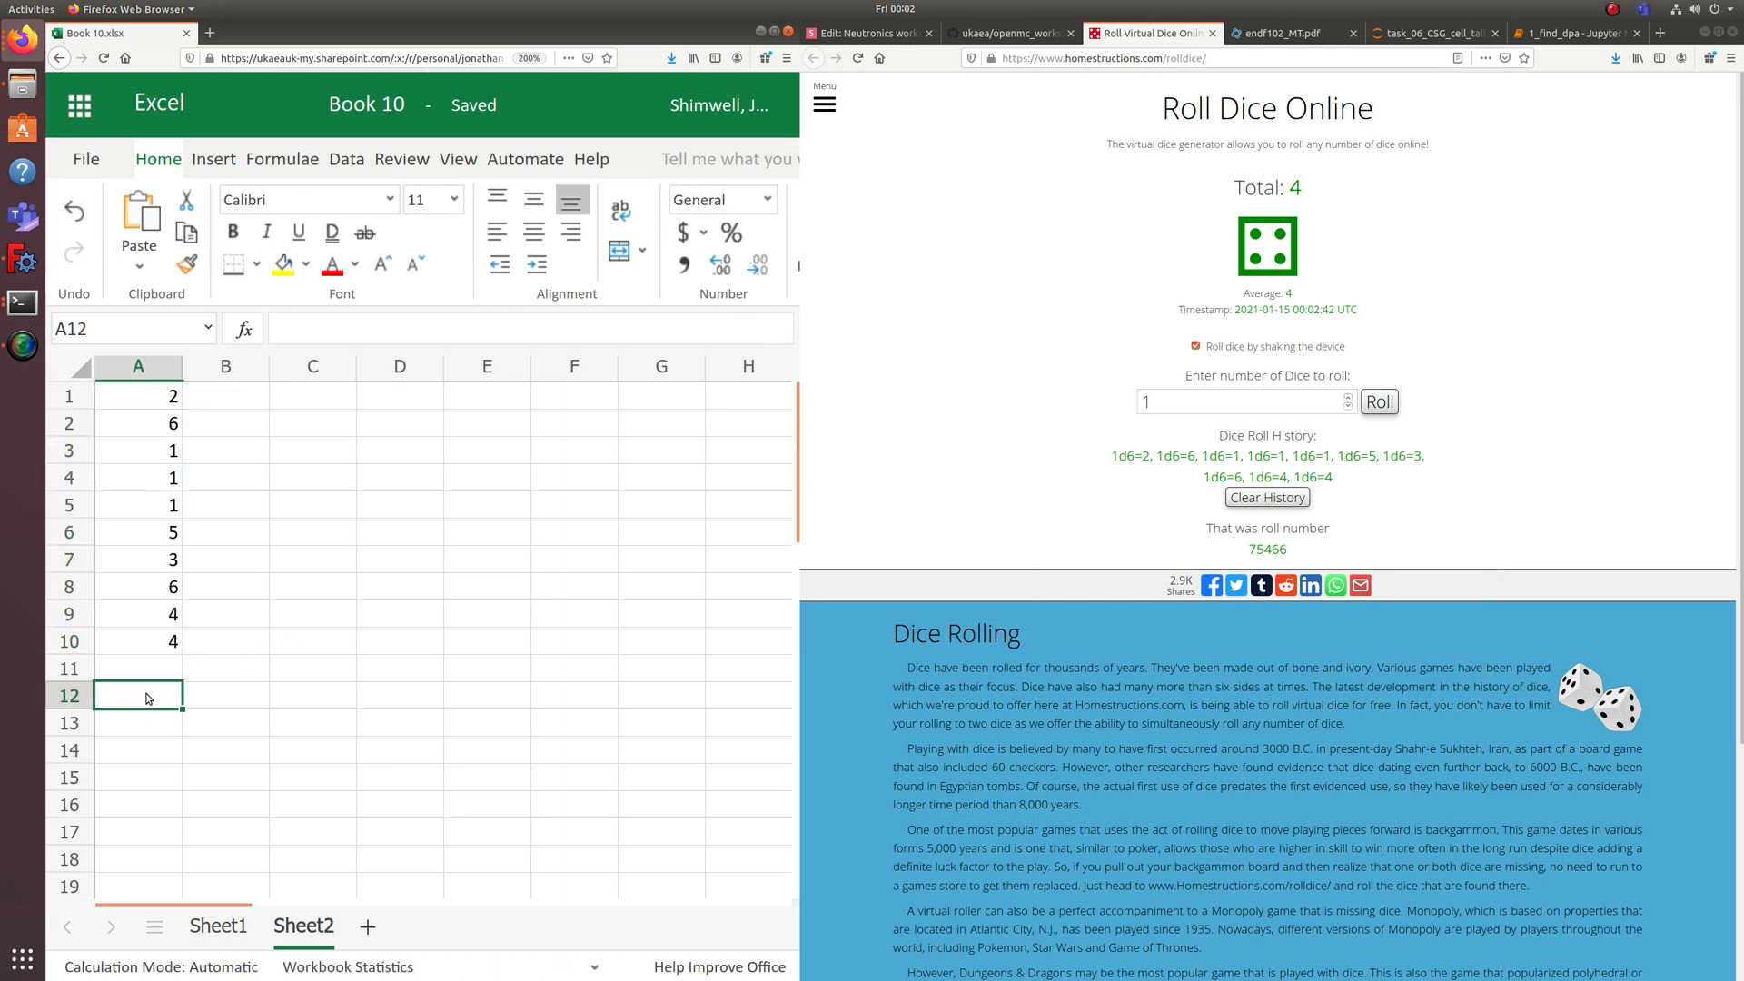
pyautogui.write('=sum(')
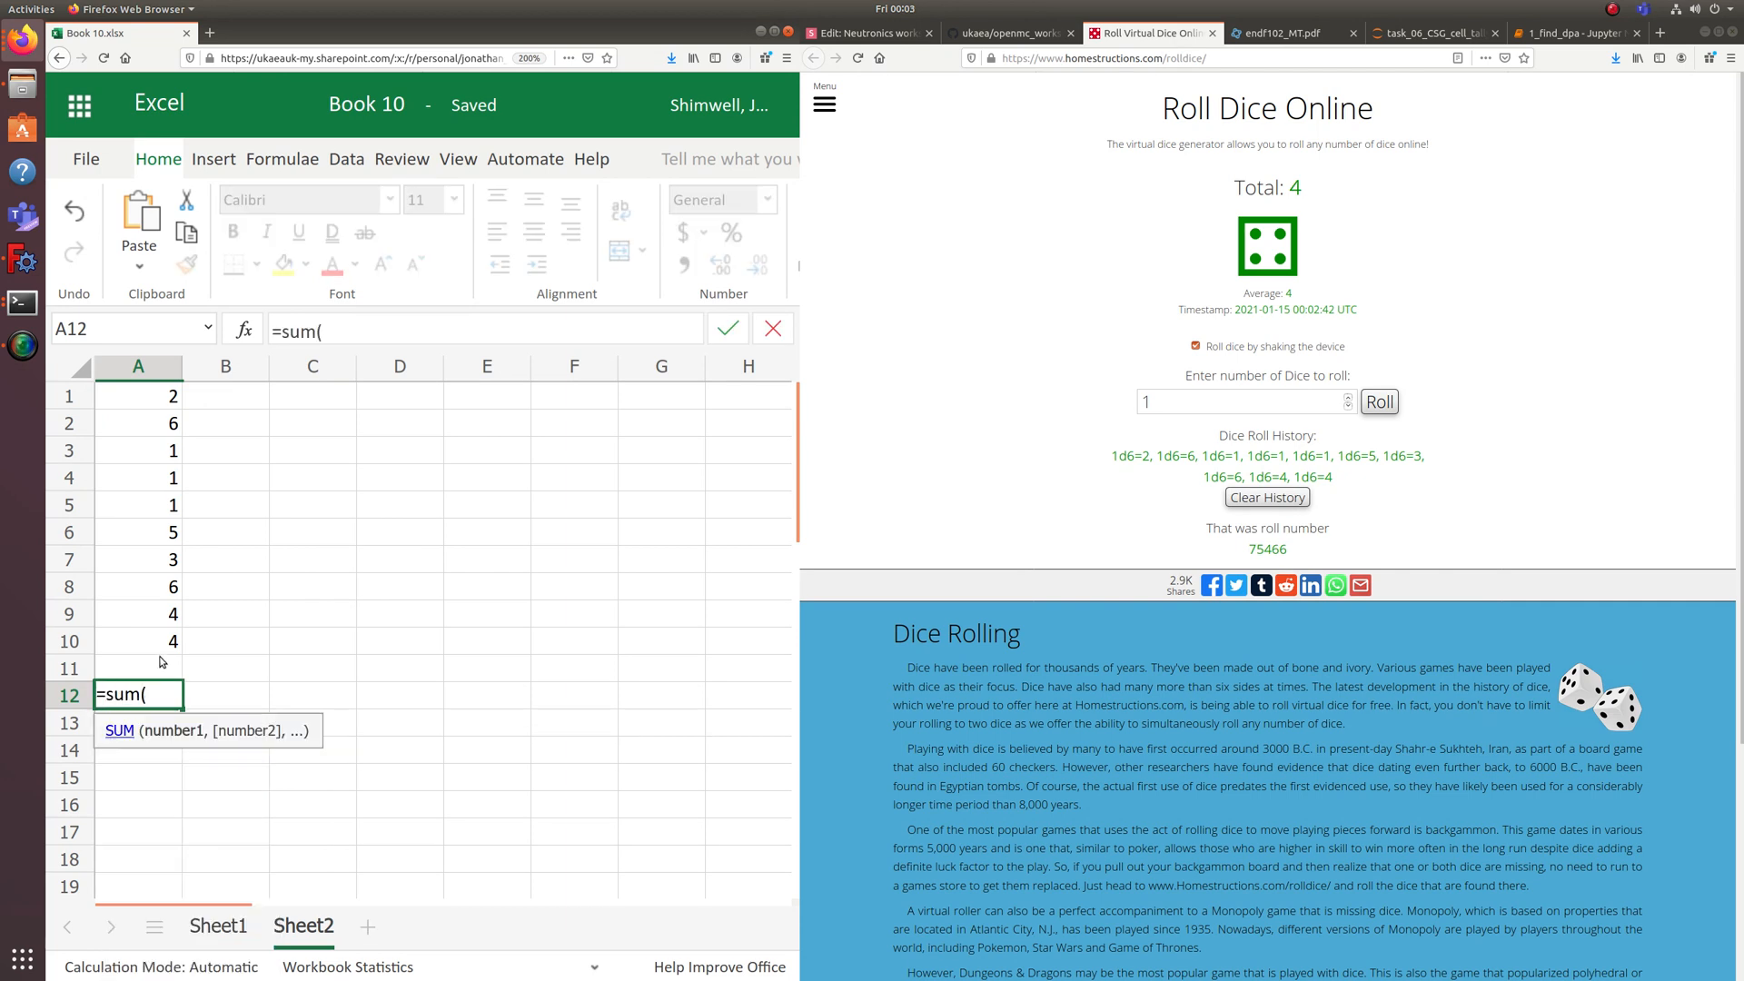
pyautogui.moveTo(164, 645); pyautogui.dragTo(146, 401)
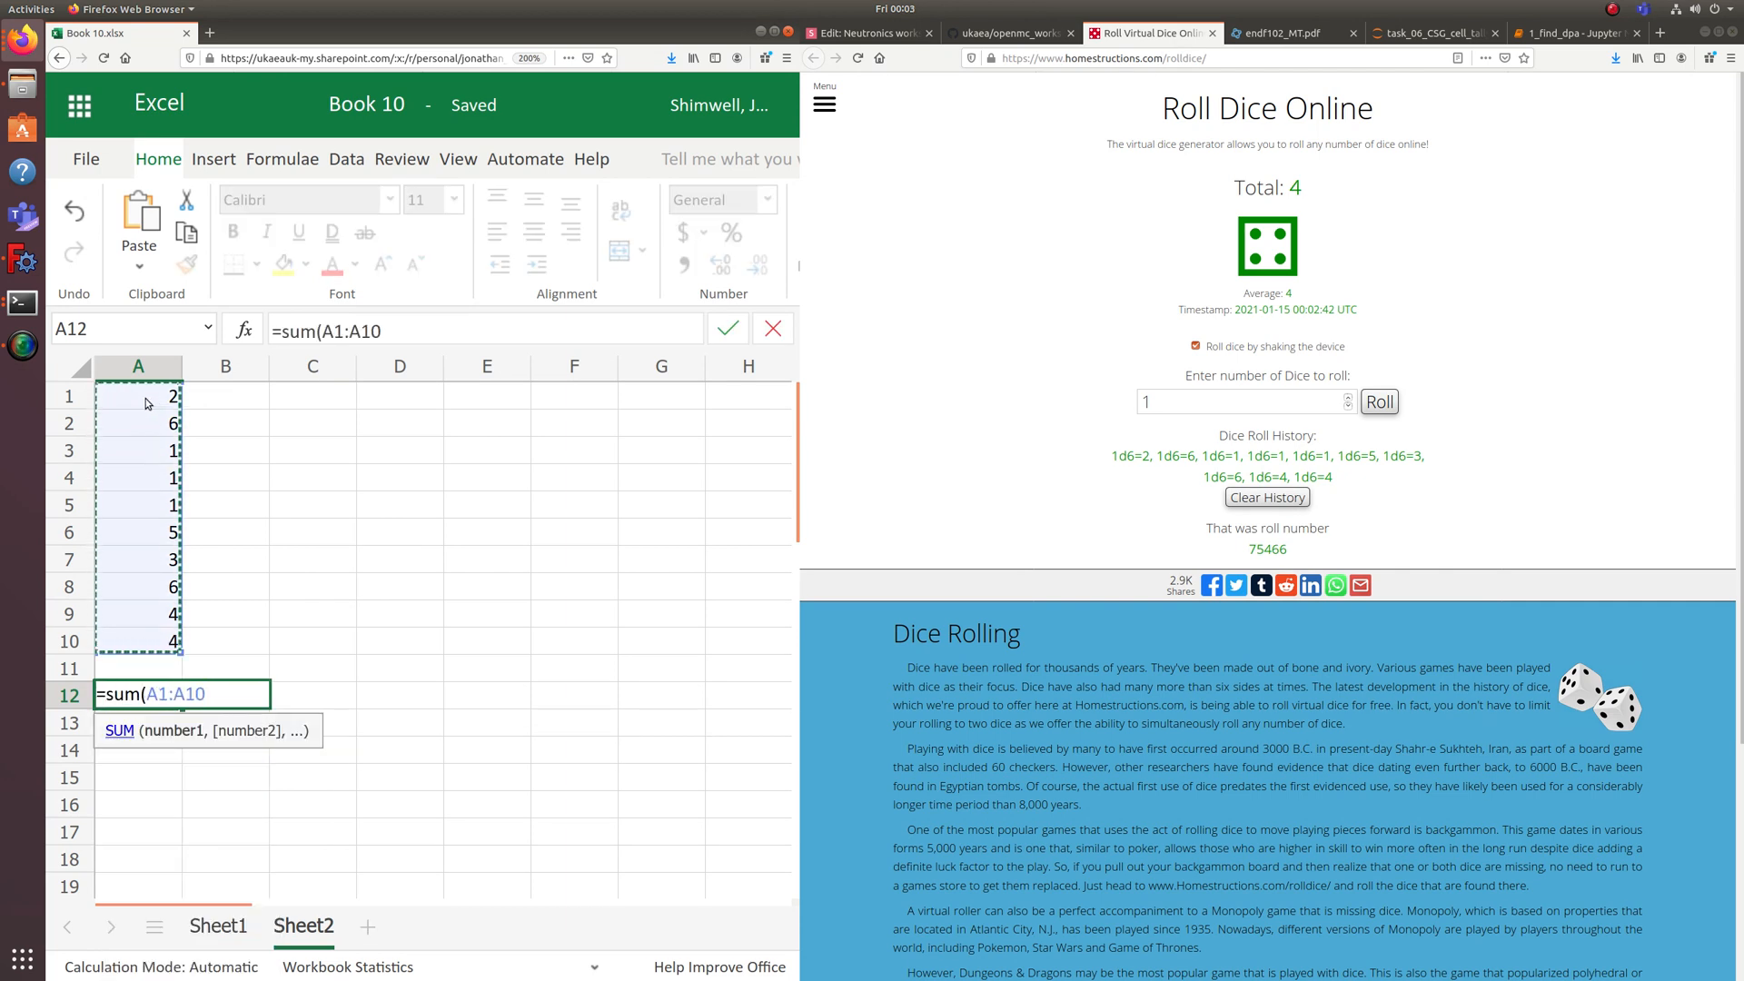
pyautogui.write(')/10')
pyautogui.press('Return')
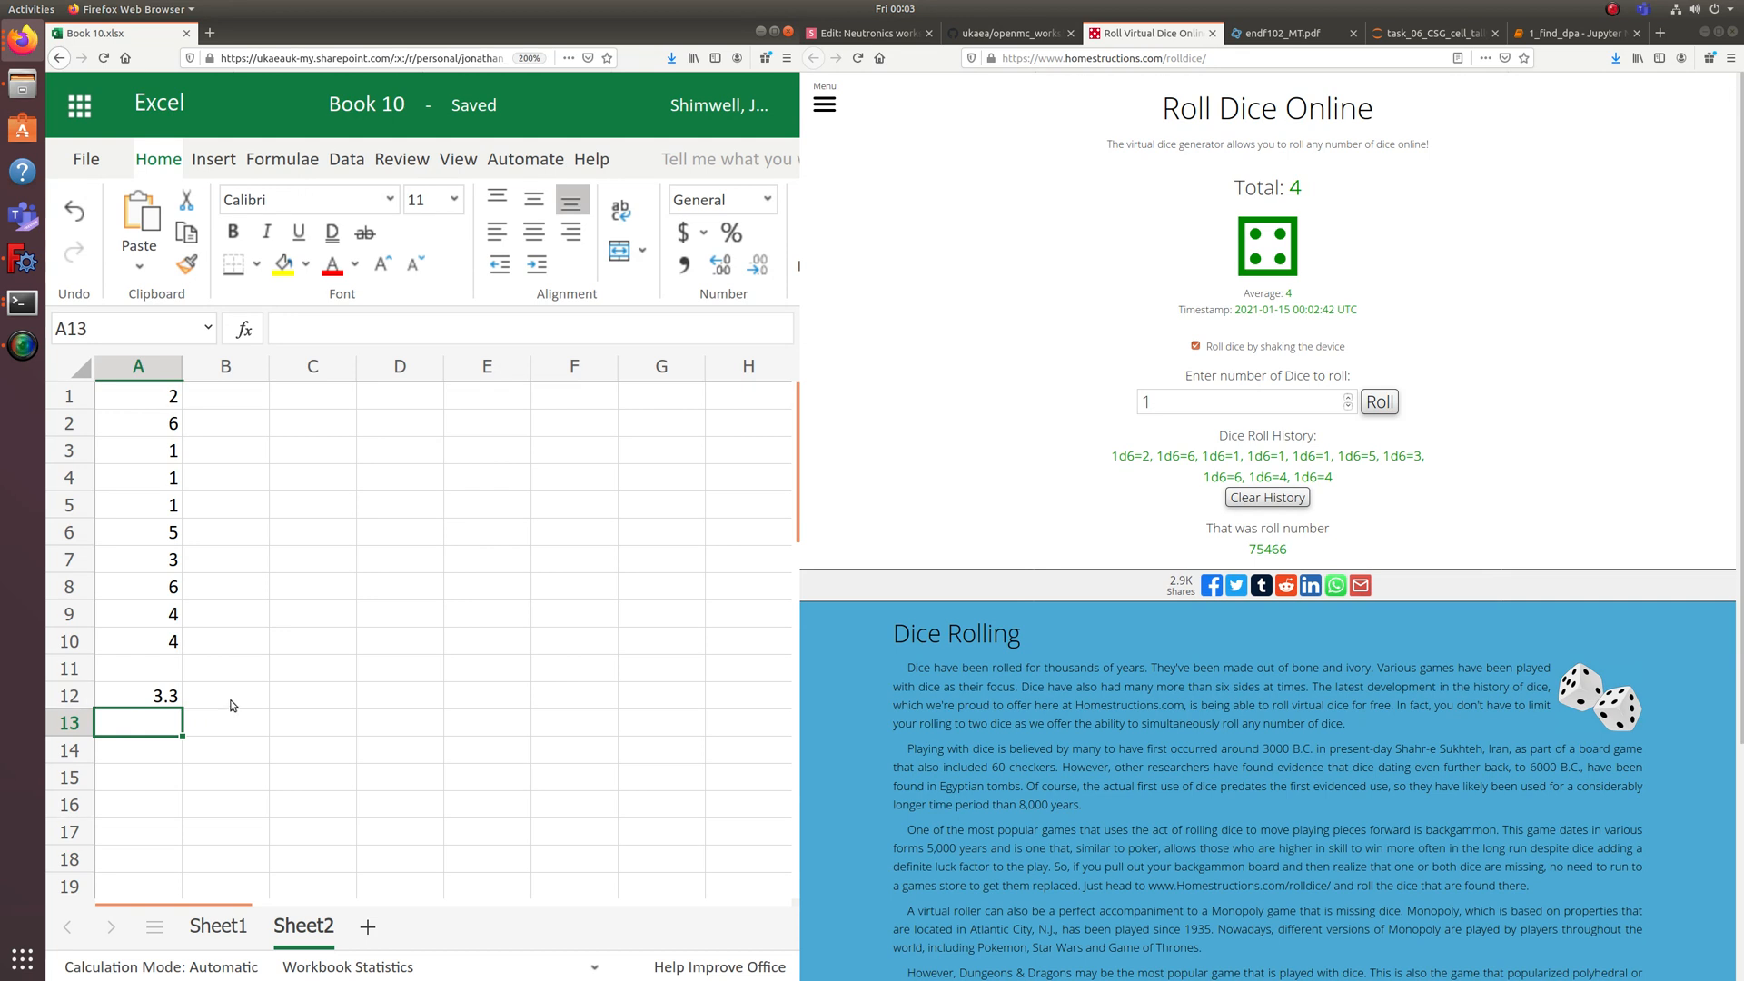
# Clear the dice roll history and roll a single die to start the second batch.
pyautogui.click(1252, 499)
pyautogui.click(1380, 402)
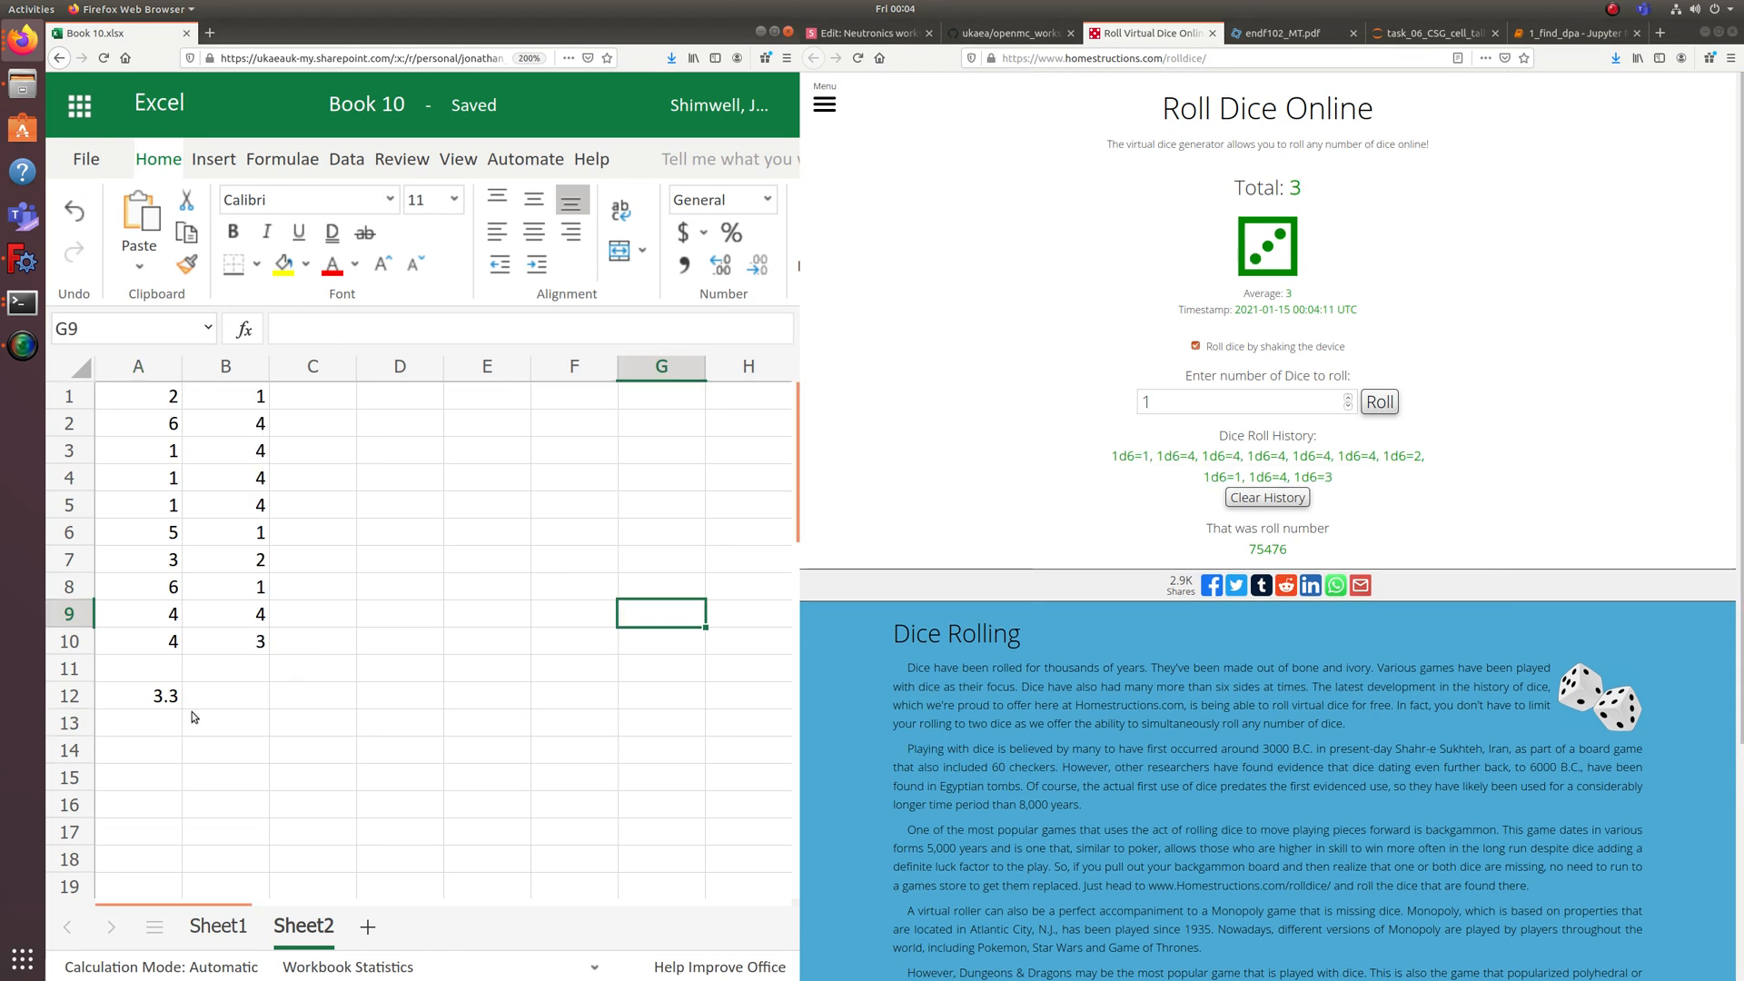
# Extend the average formula from A12 to B12 for the second batch of rolls.
pyautogui.click(177, 703)
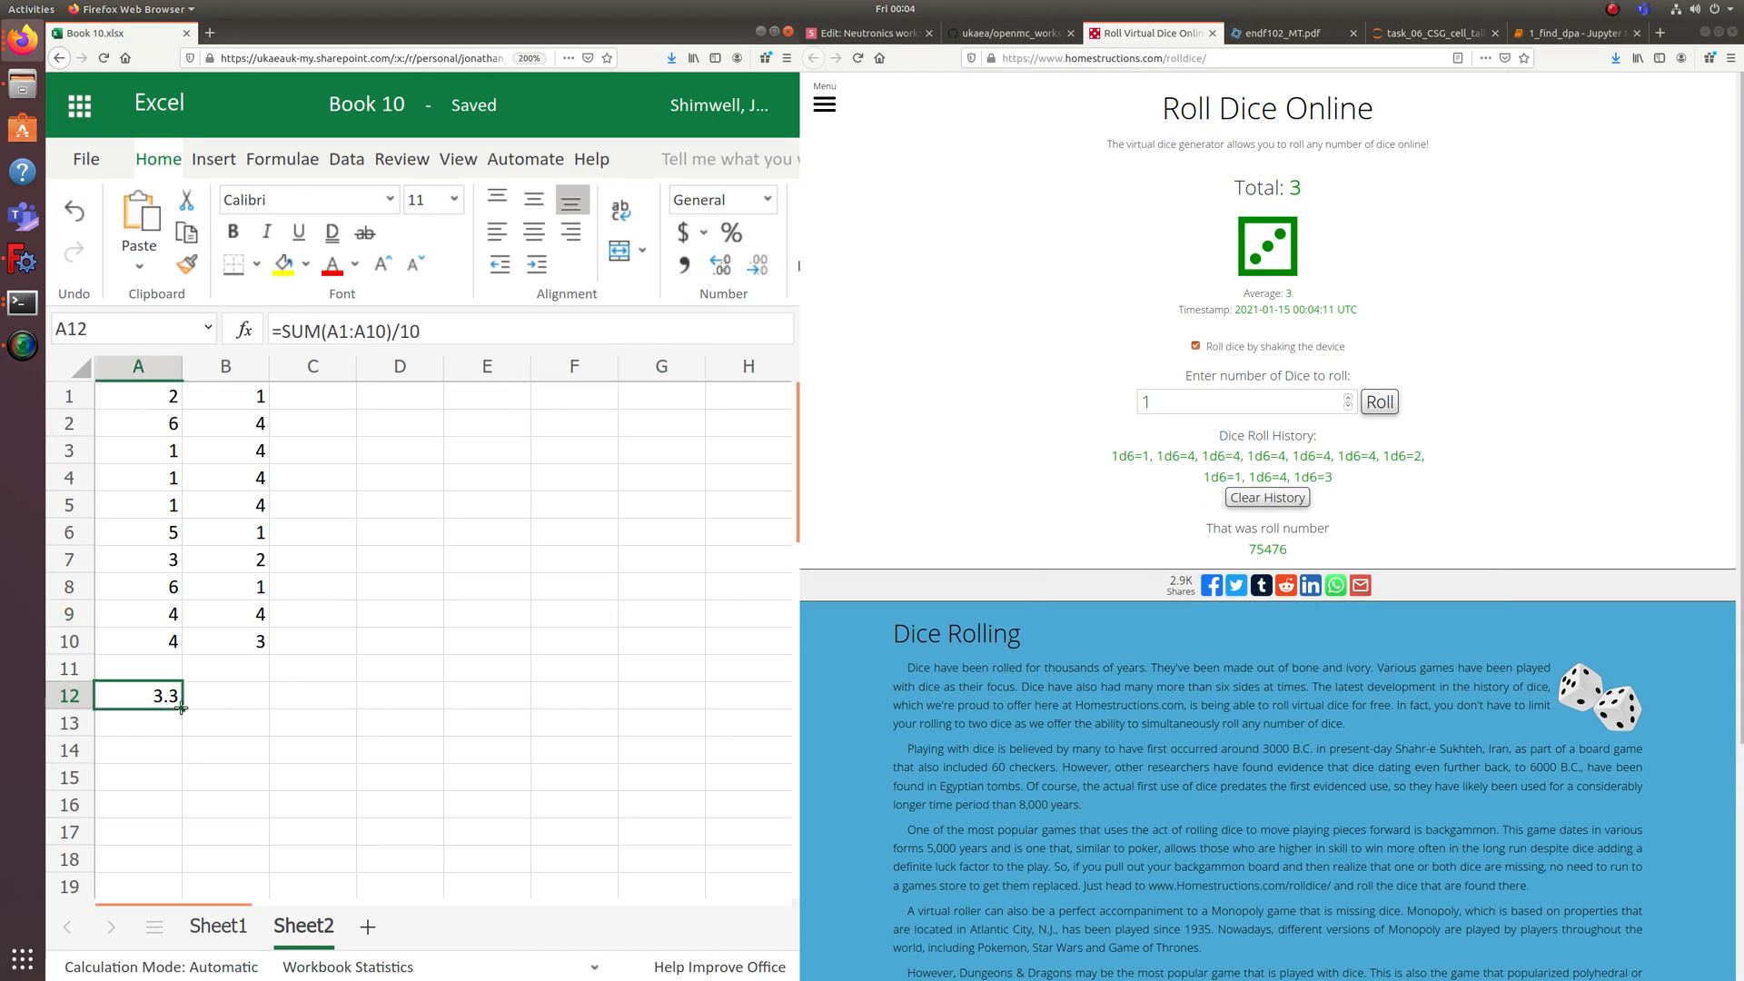
pyautogui.moveTo(182, 707); pyautogui.dragTo(263, 705)
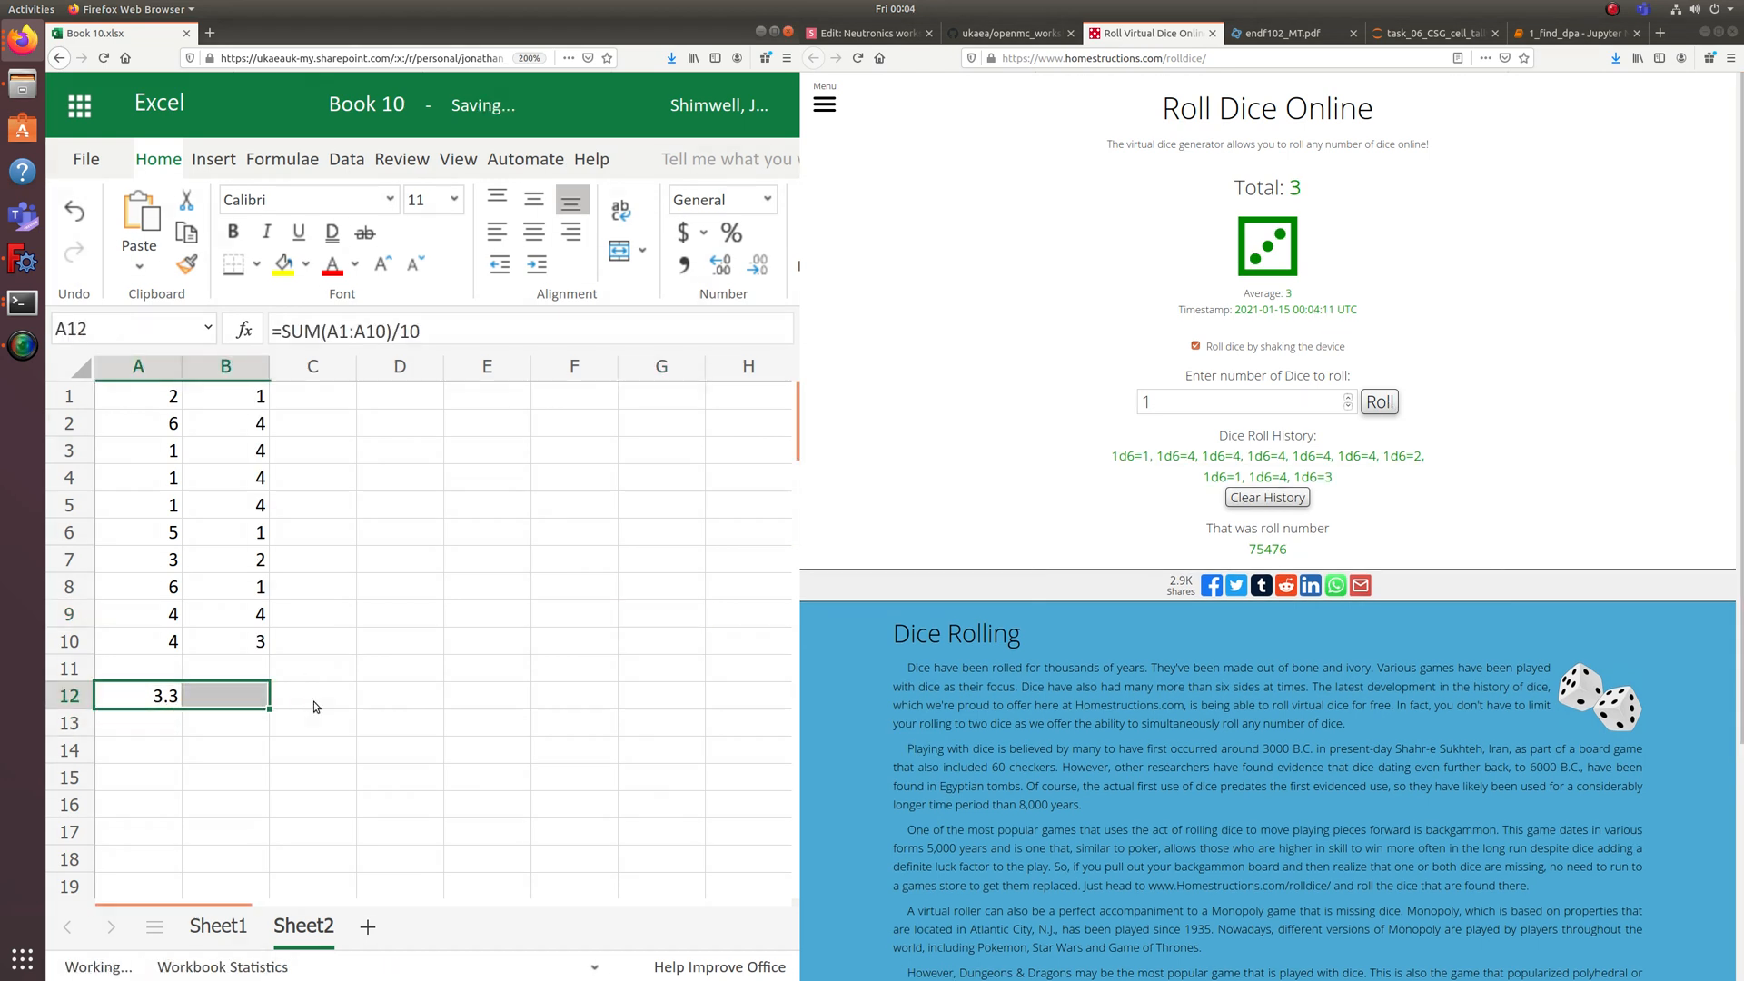
pyautogui.click(313, 701)
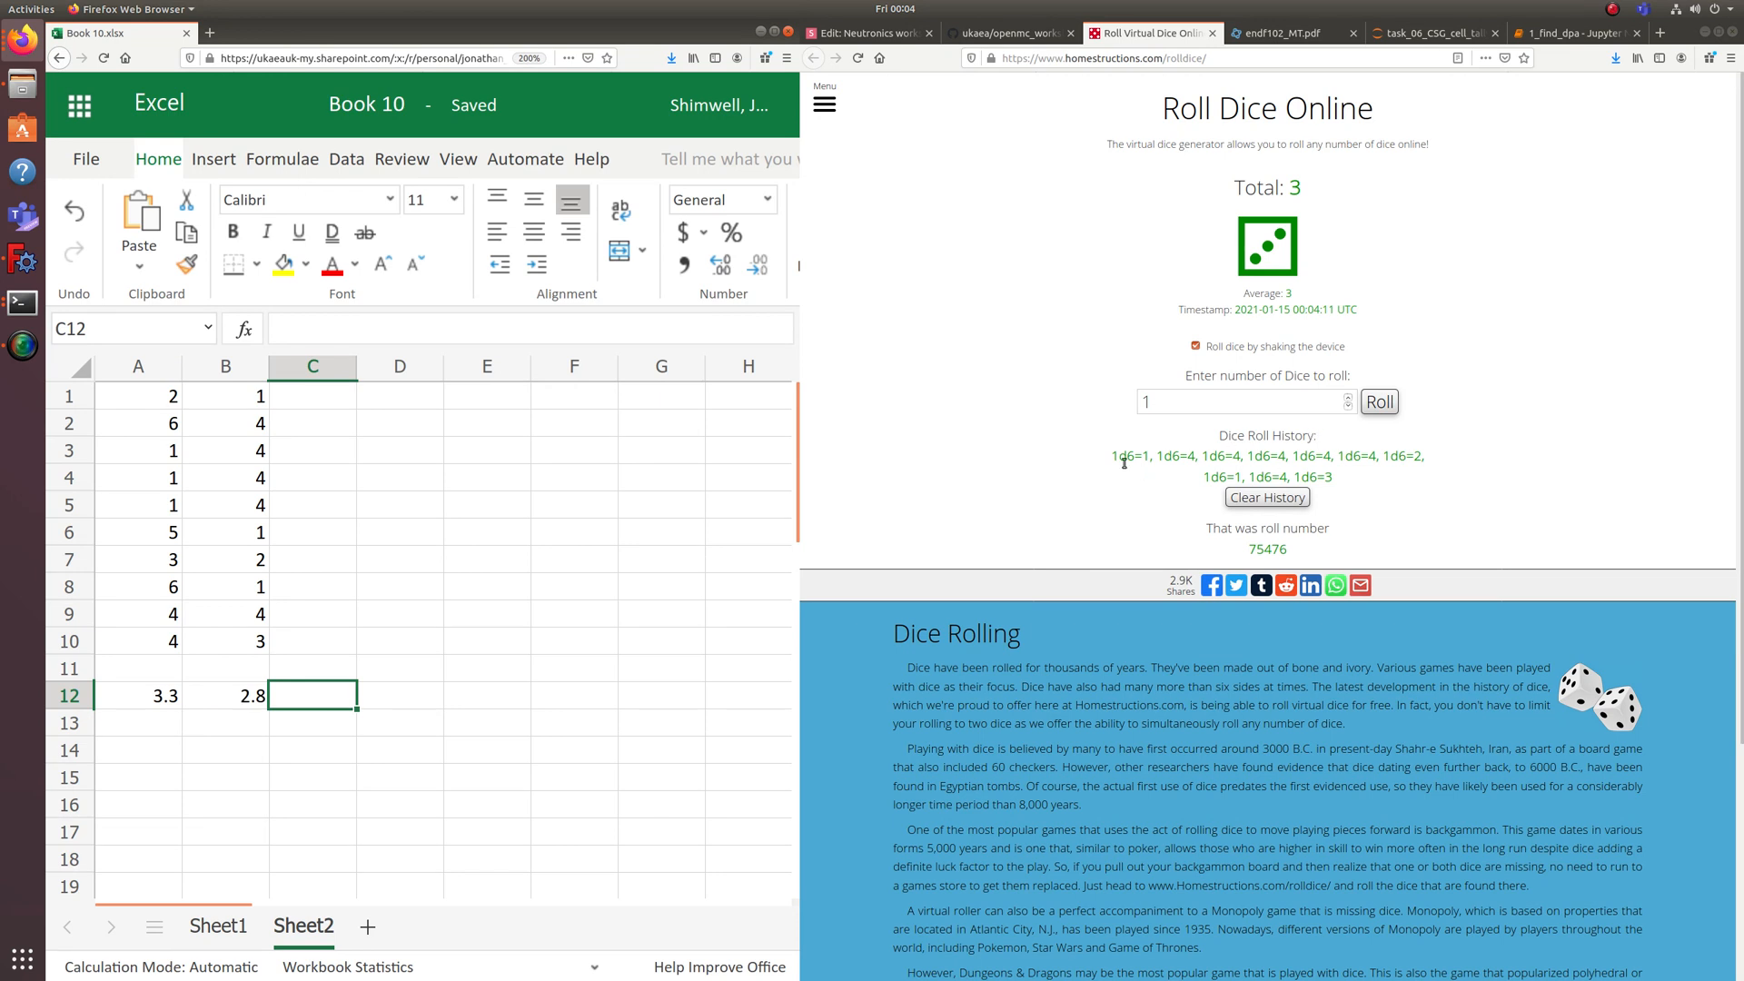
pyautogui.moveTo(1113, 456); pyautogui.dragTo(1331, 476)
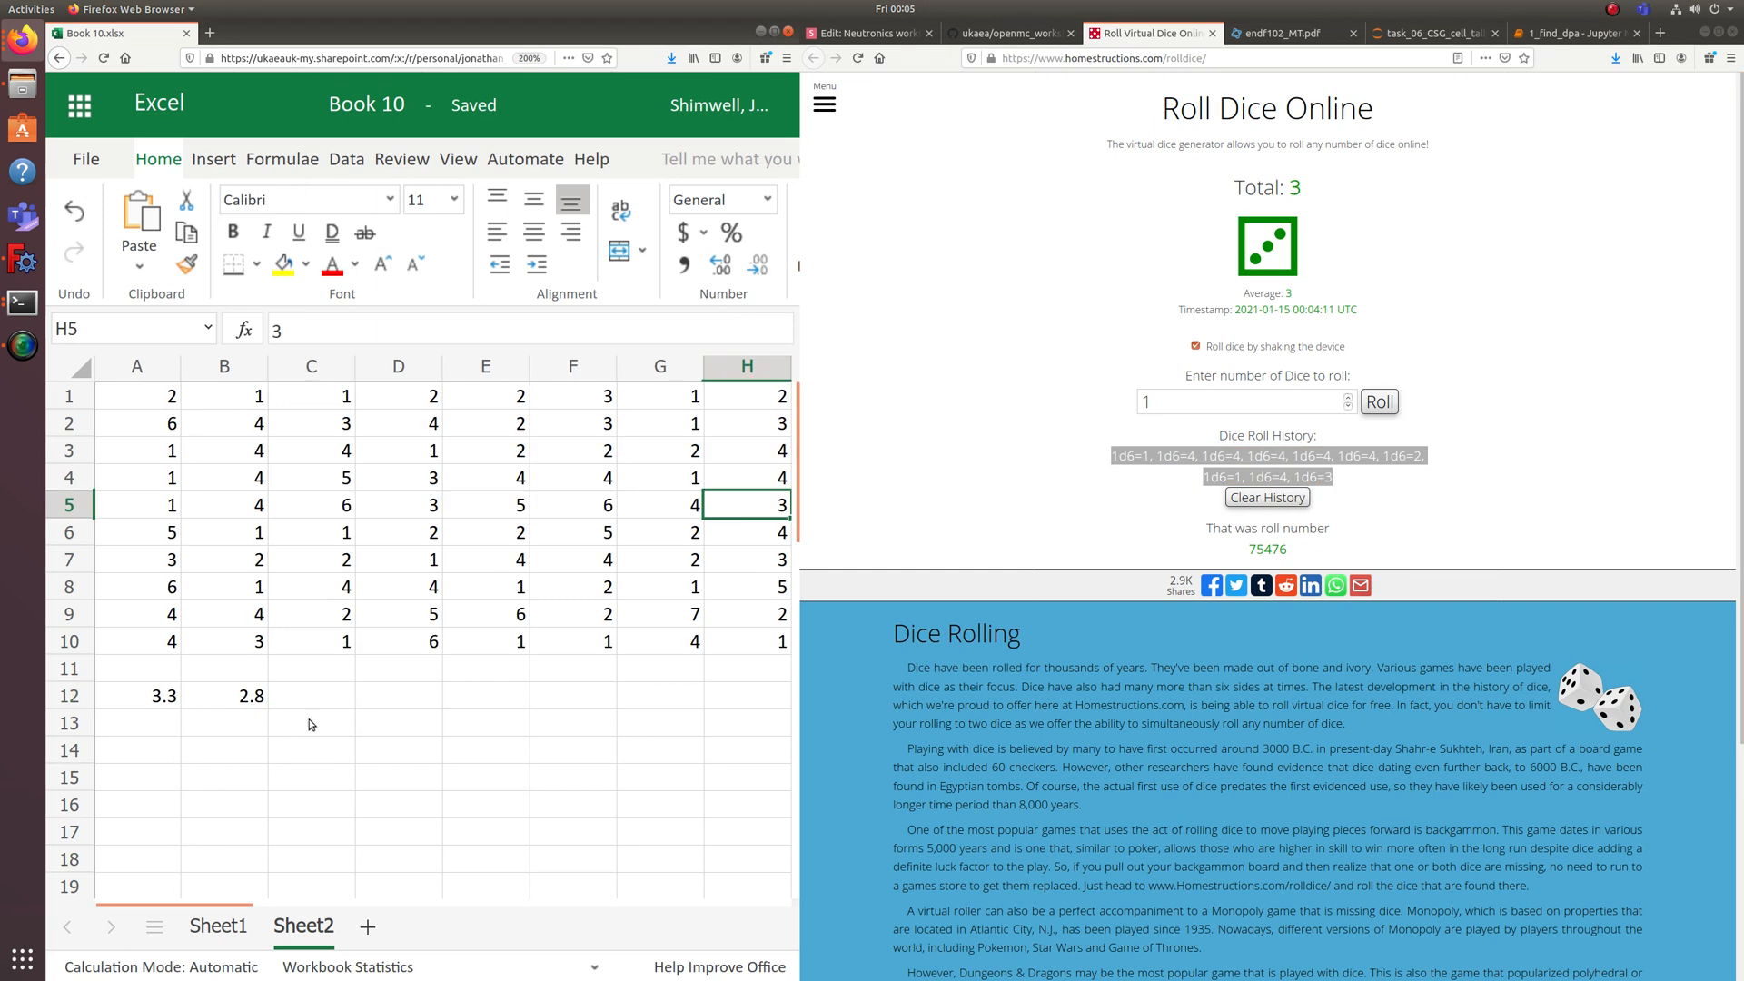
# Fill the average formula from B12 across to H12 for the remaining batches.
pyautogui.click(258, 744)
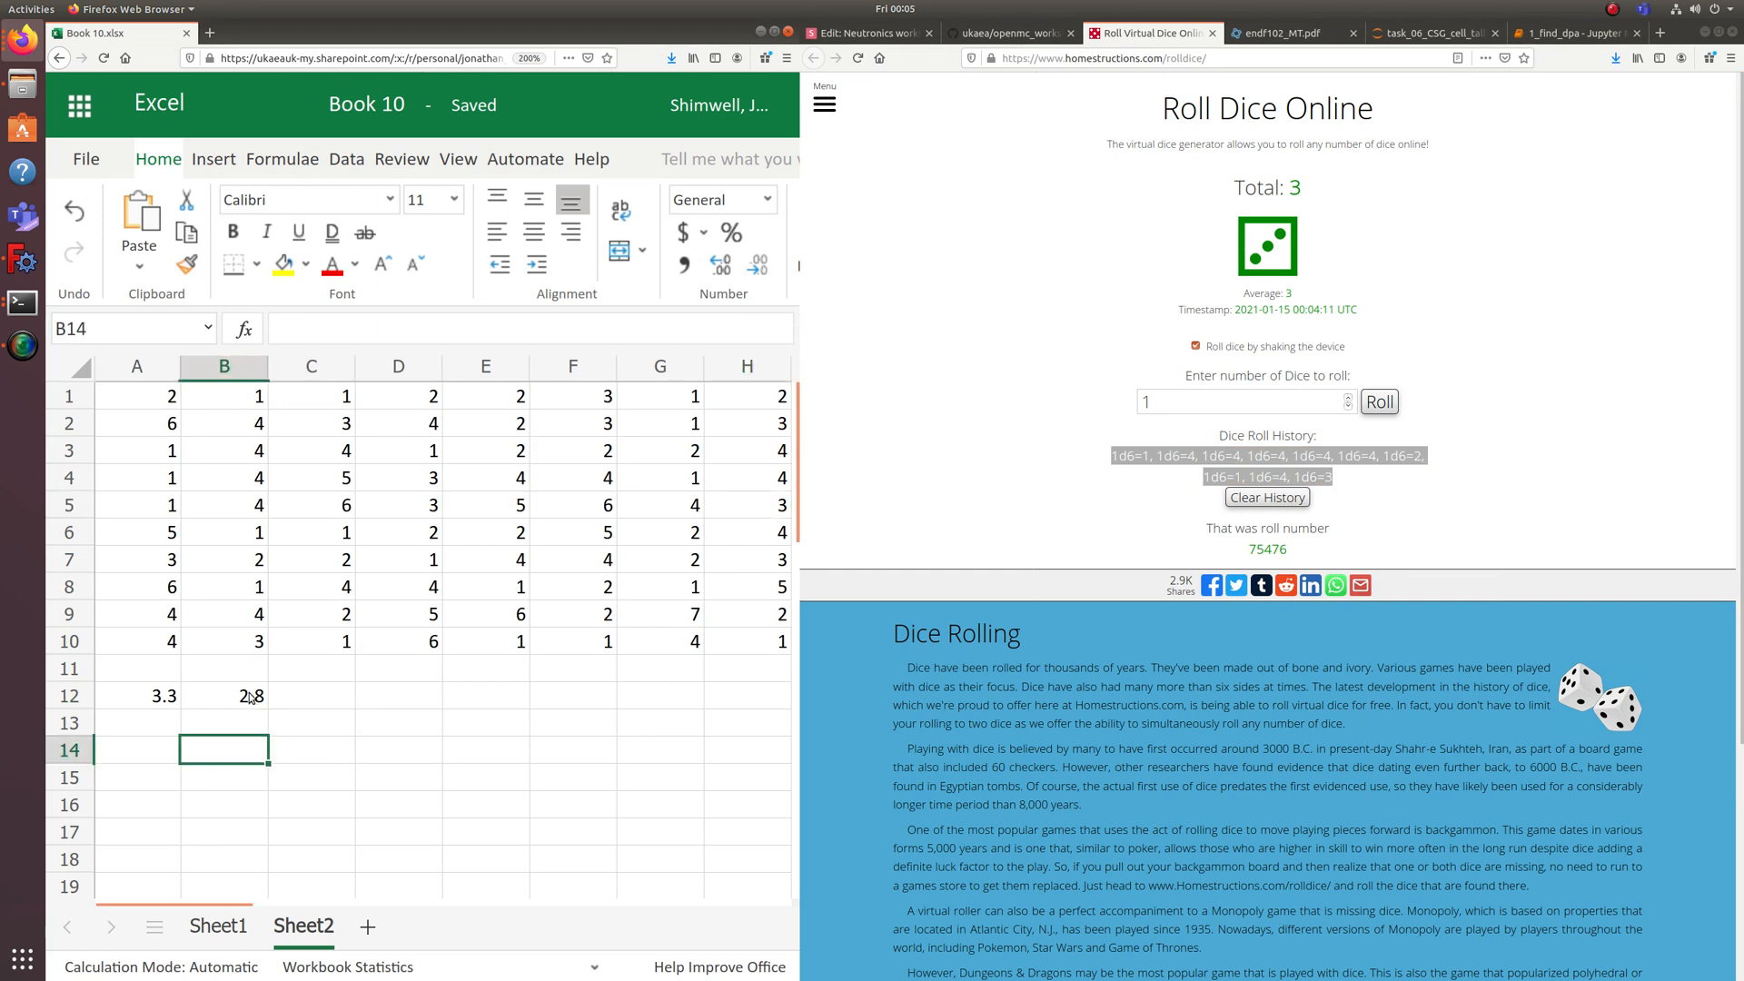
pyautogui.moveTo(250, 697); pyautogui.dragTo(722, 699)
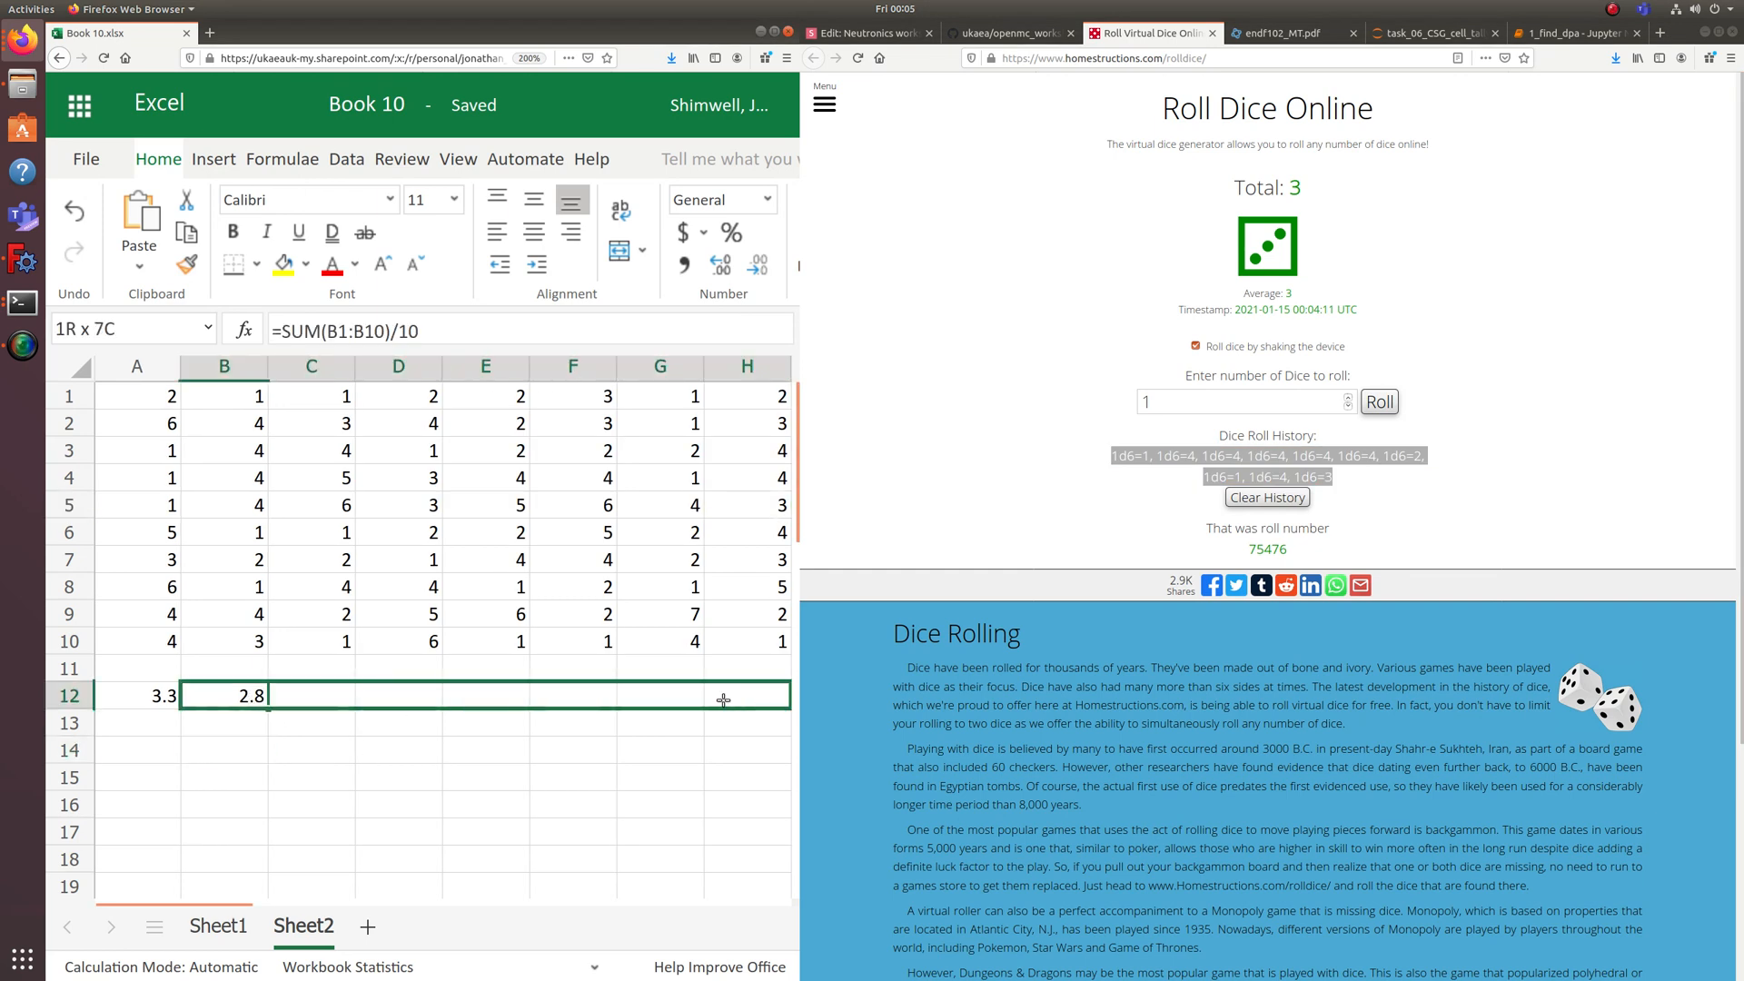
pyautogui.hotkey('ctrl', 'r')
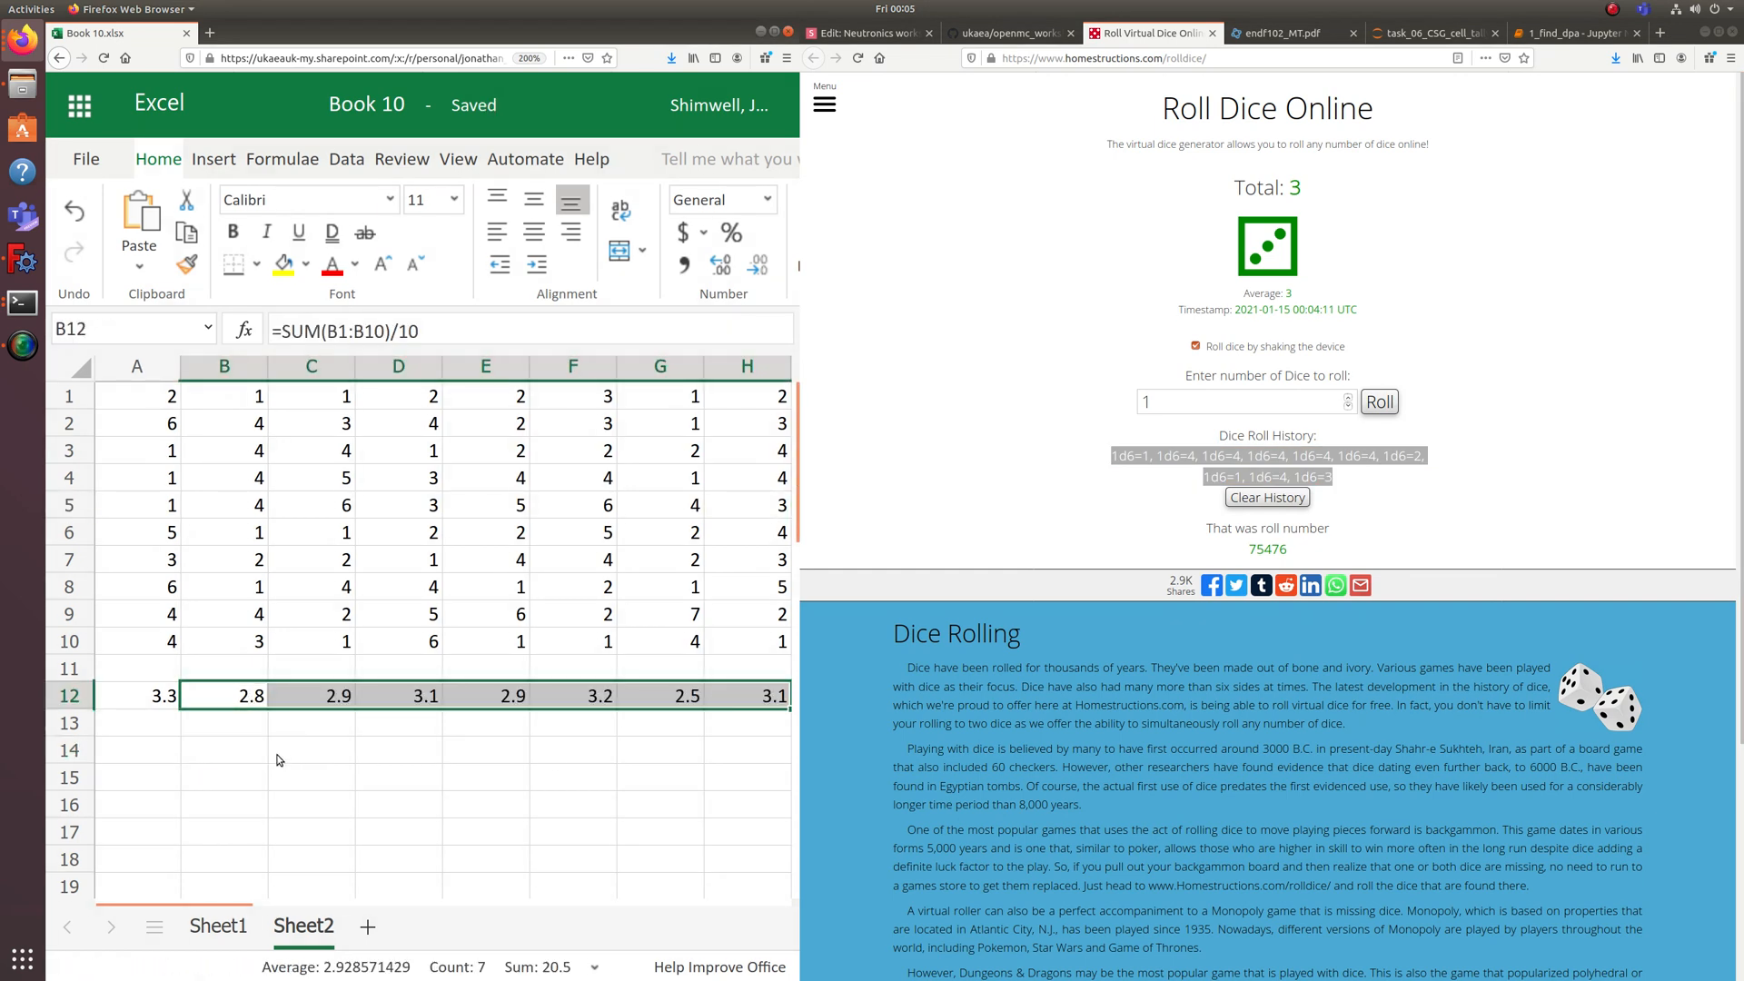
pyautogui.click(275, 752)
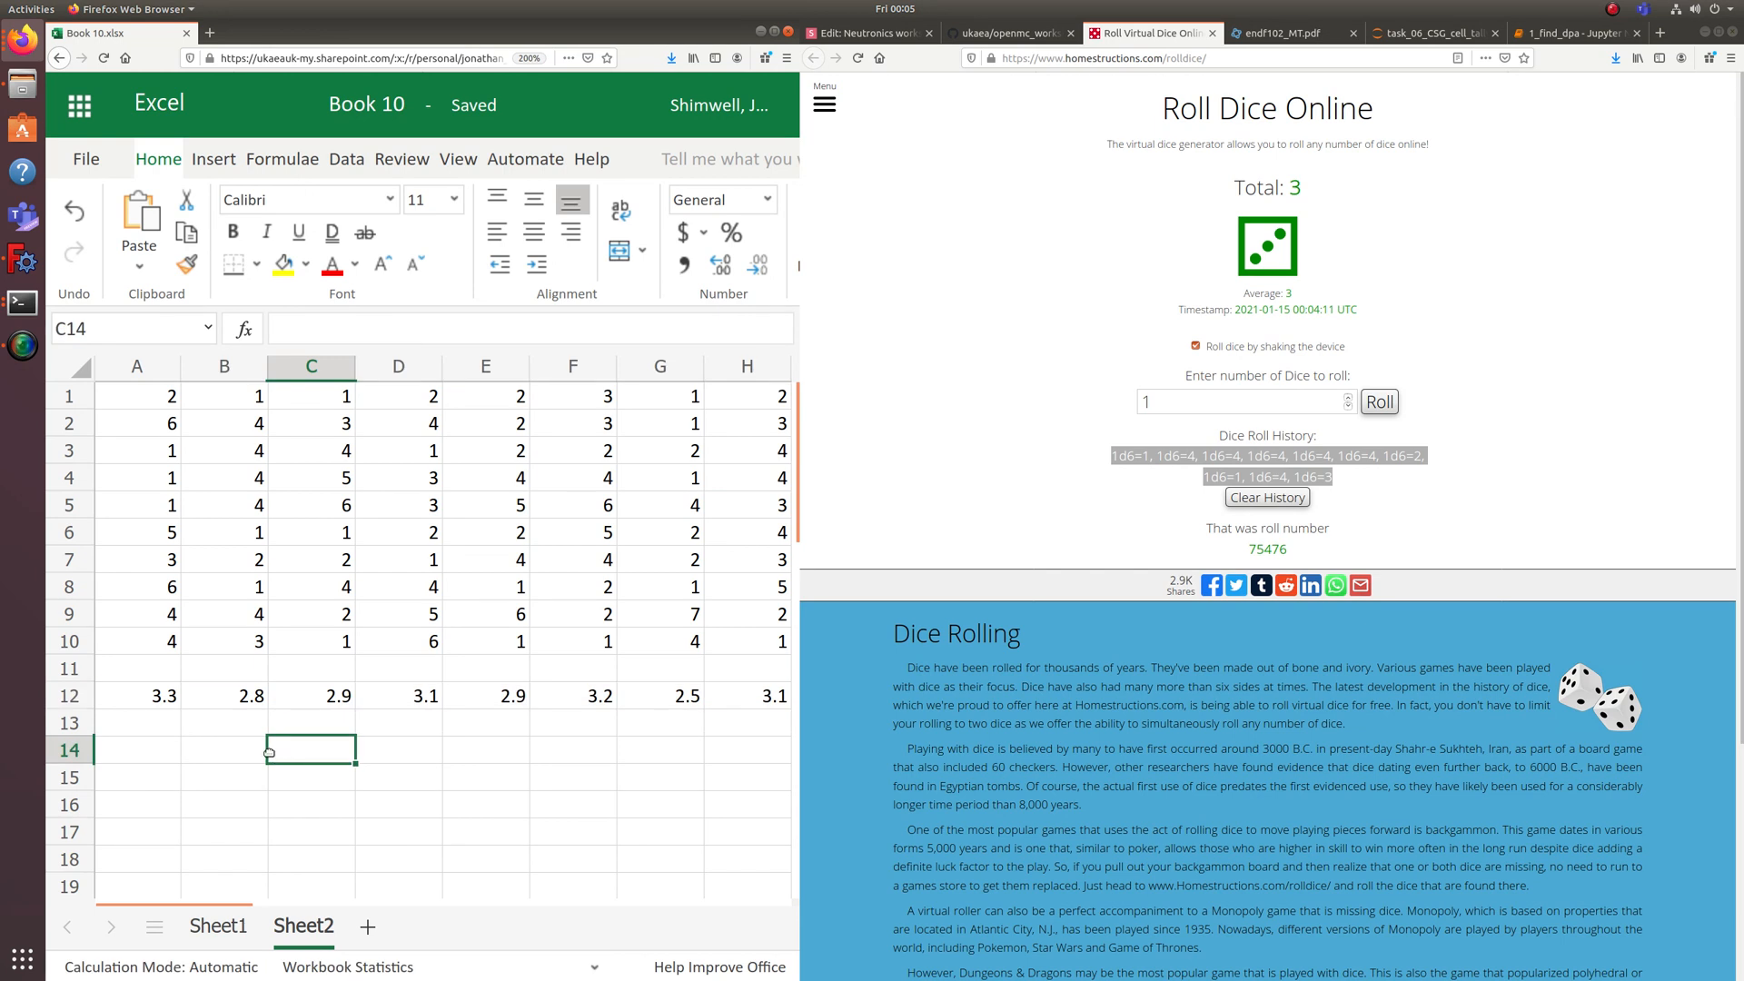
# Examine the first roll of each batch across row 1, from A1 to H1.
pyautogui.click(141, 397)
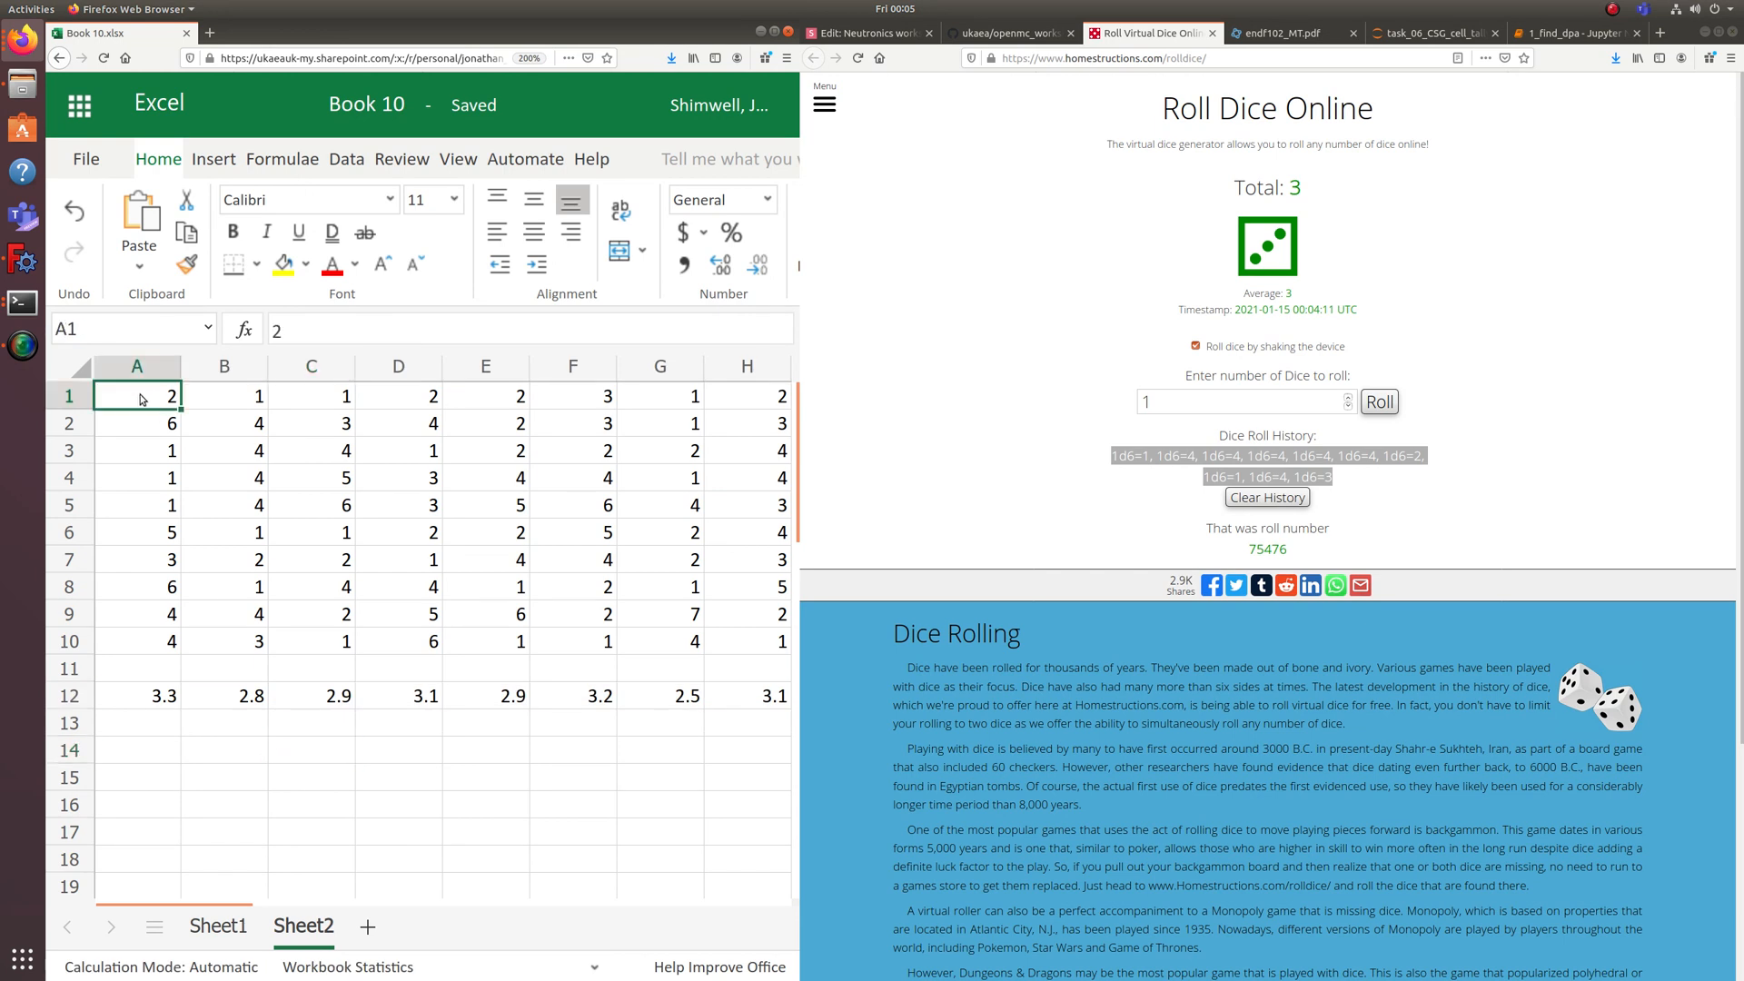
pyautogui.click(214, 400)
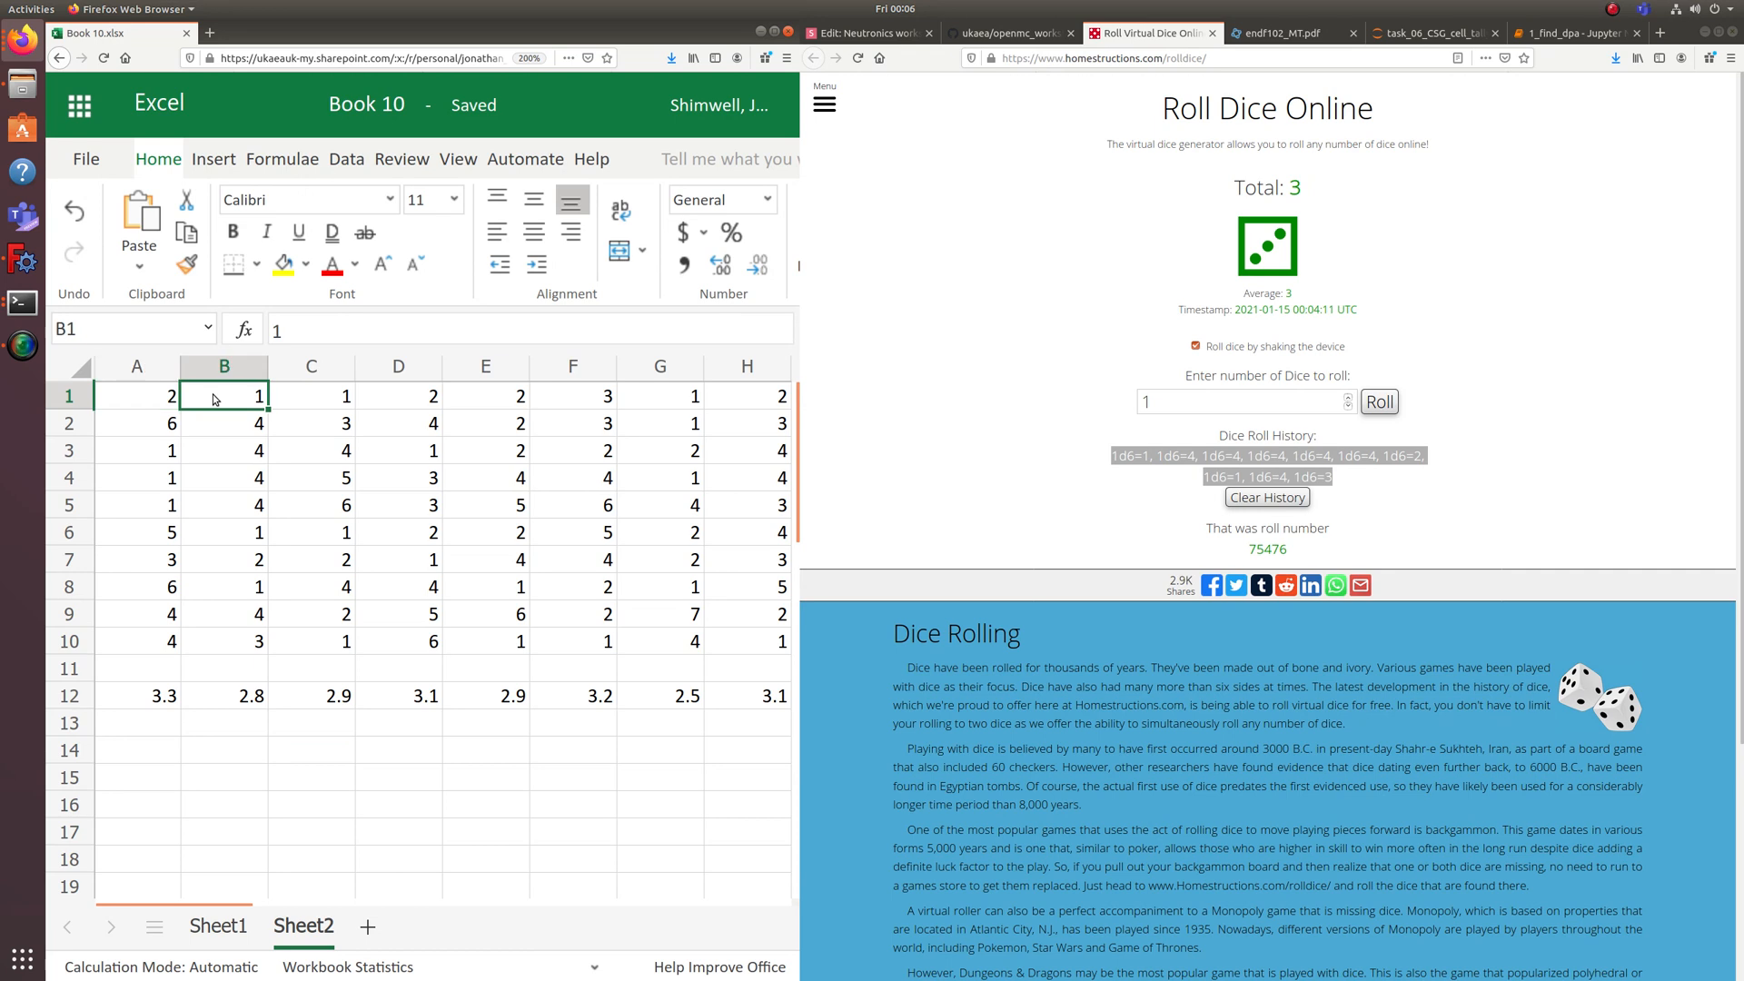
pyautogui.click(313, 403)
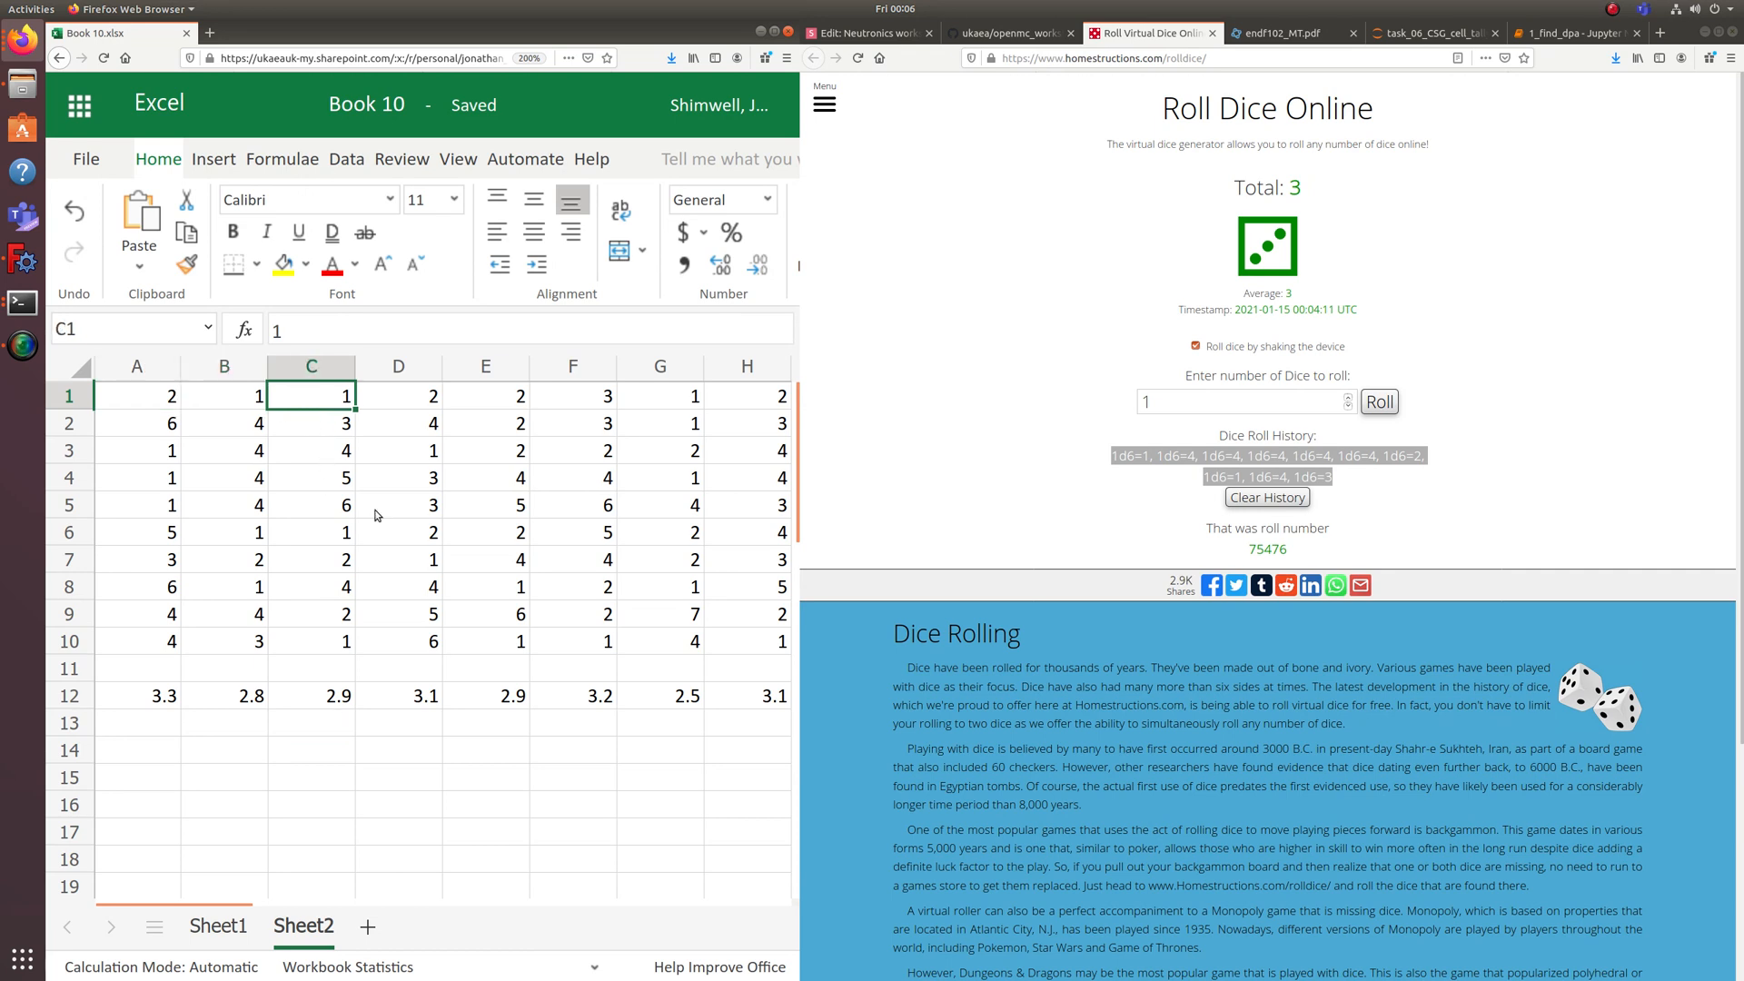
pyautogui.click(407, 399)
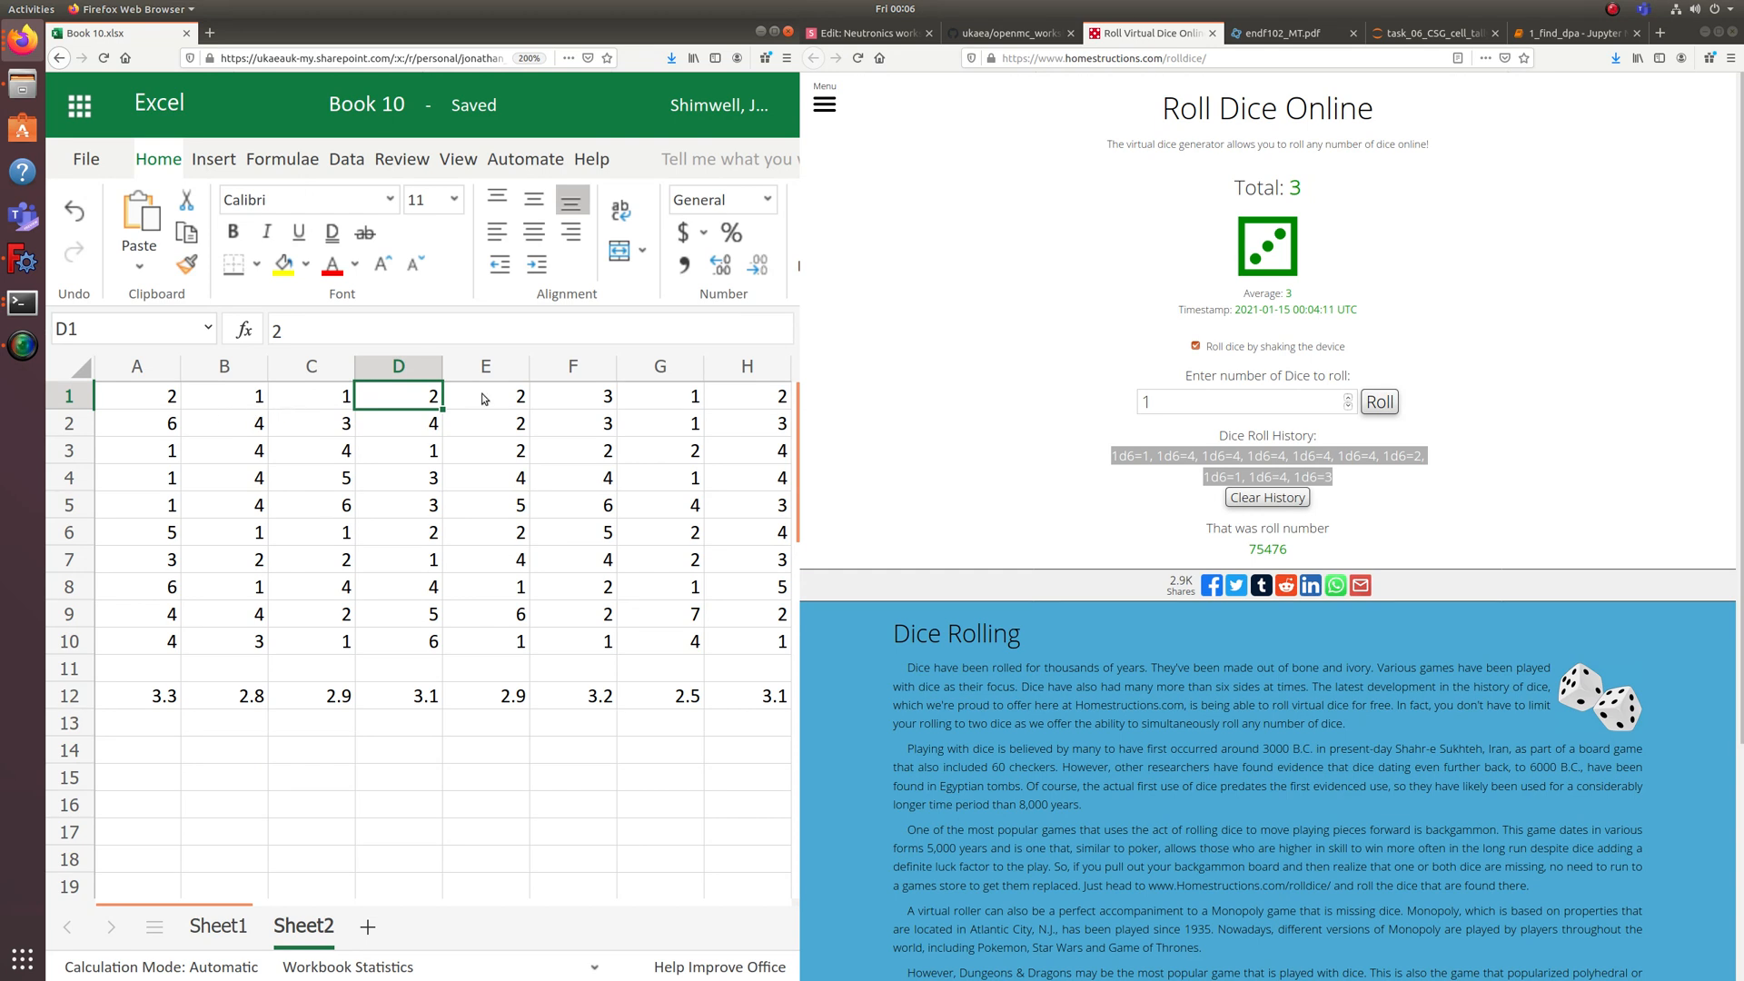
pyautogui.click(142, 400)
pyautogui.click(204, 400)
pyautogui.click(302, 397)
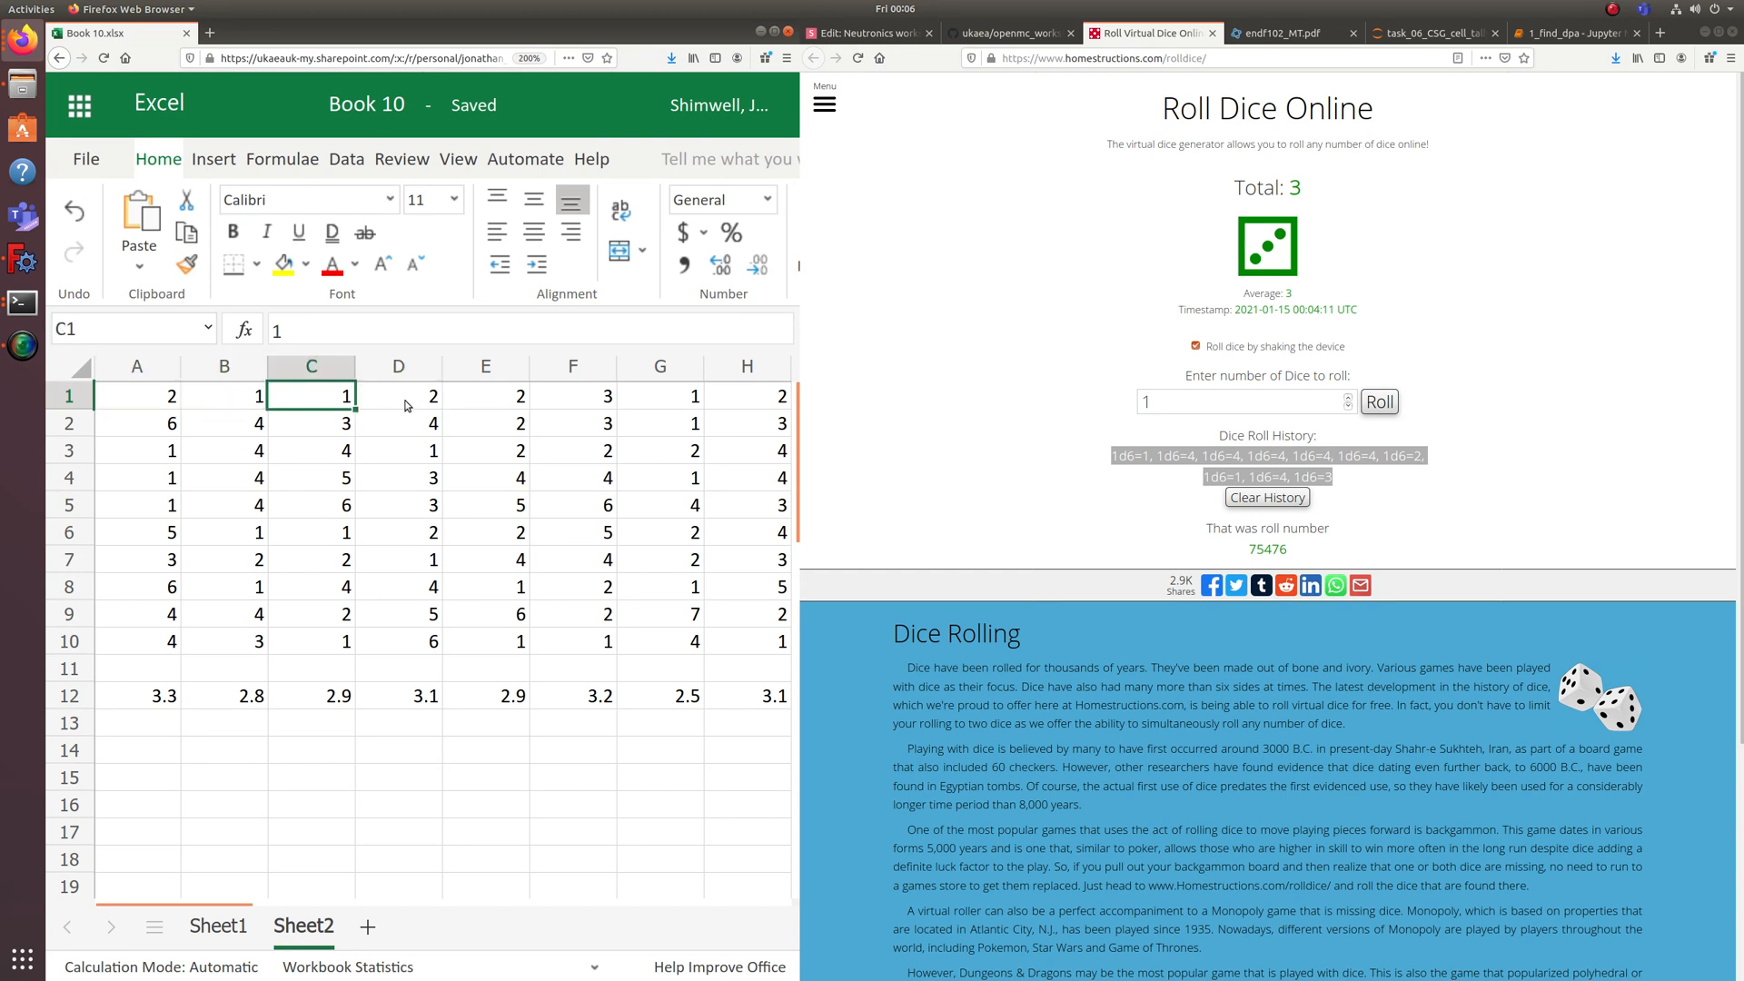
pyautogui.click(407, 404)
pyautogui.click(493, 406)
pyautogui.click(575, 408)
pyautogui.click(640, 399)
pyautogui.click(755, 407)
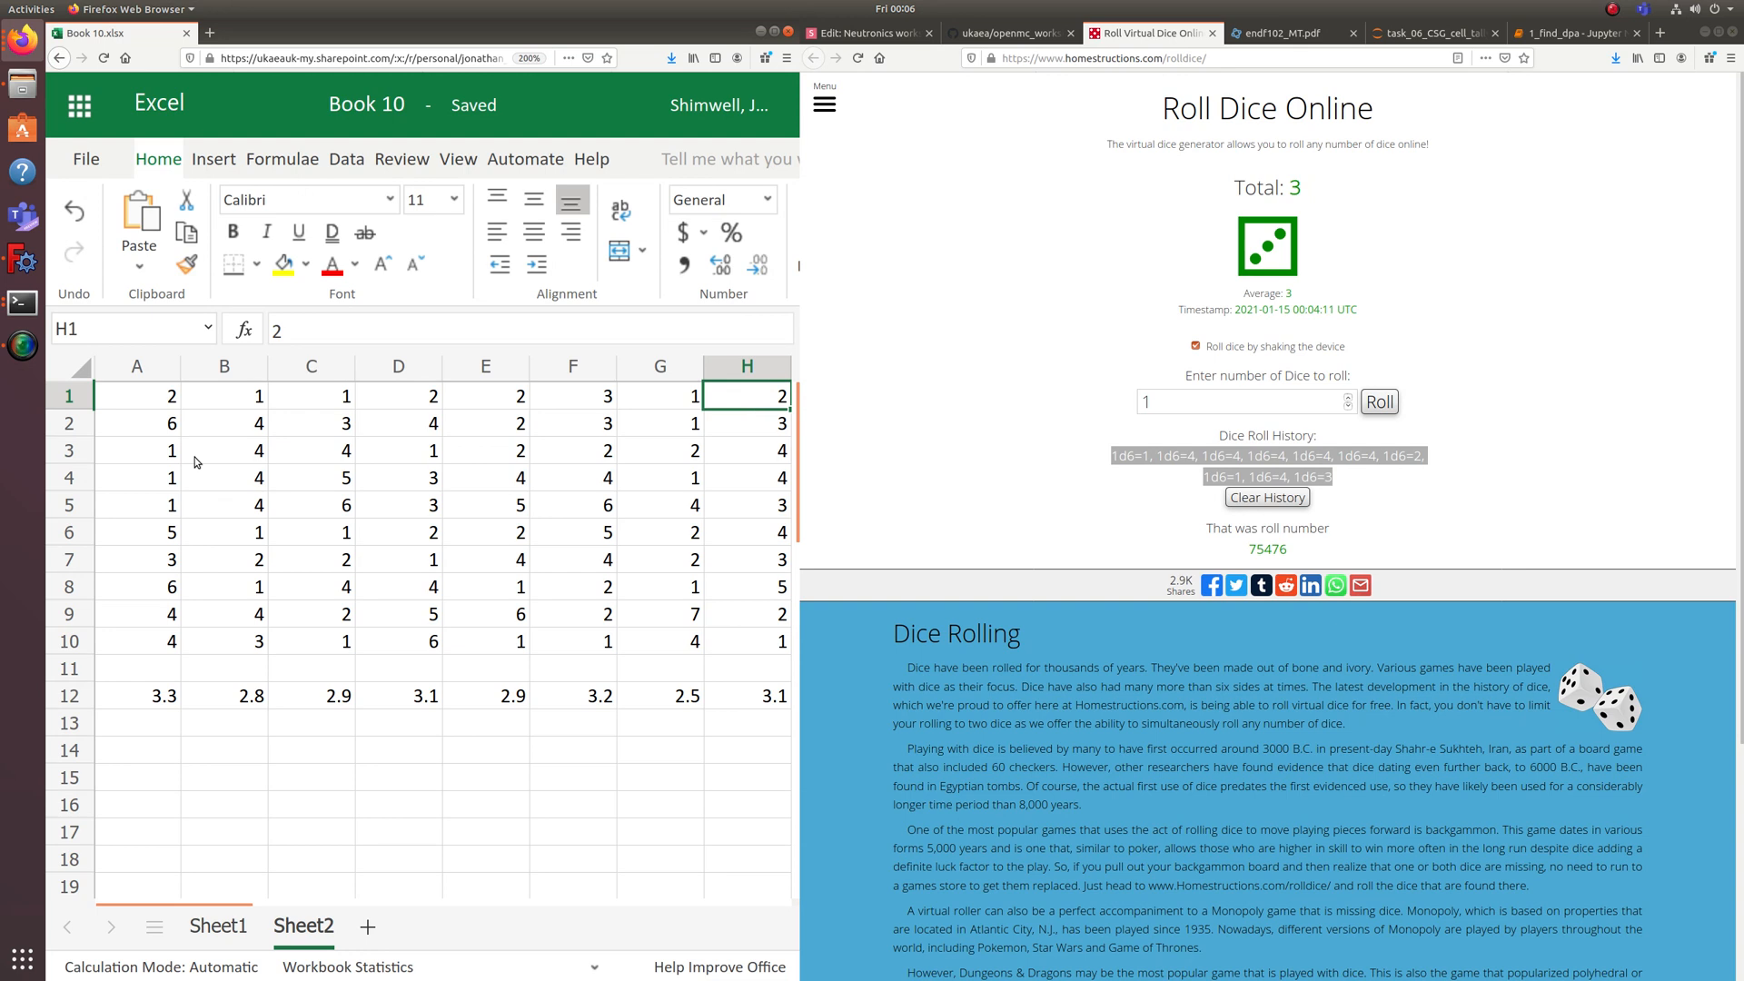
# Calculate the mean of the eight batch averages in A14 with the formula =sum(A12:H12)/8.
pyautogui.moveTo(150, 400); pyautogui.dragTo(771, 695)
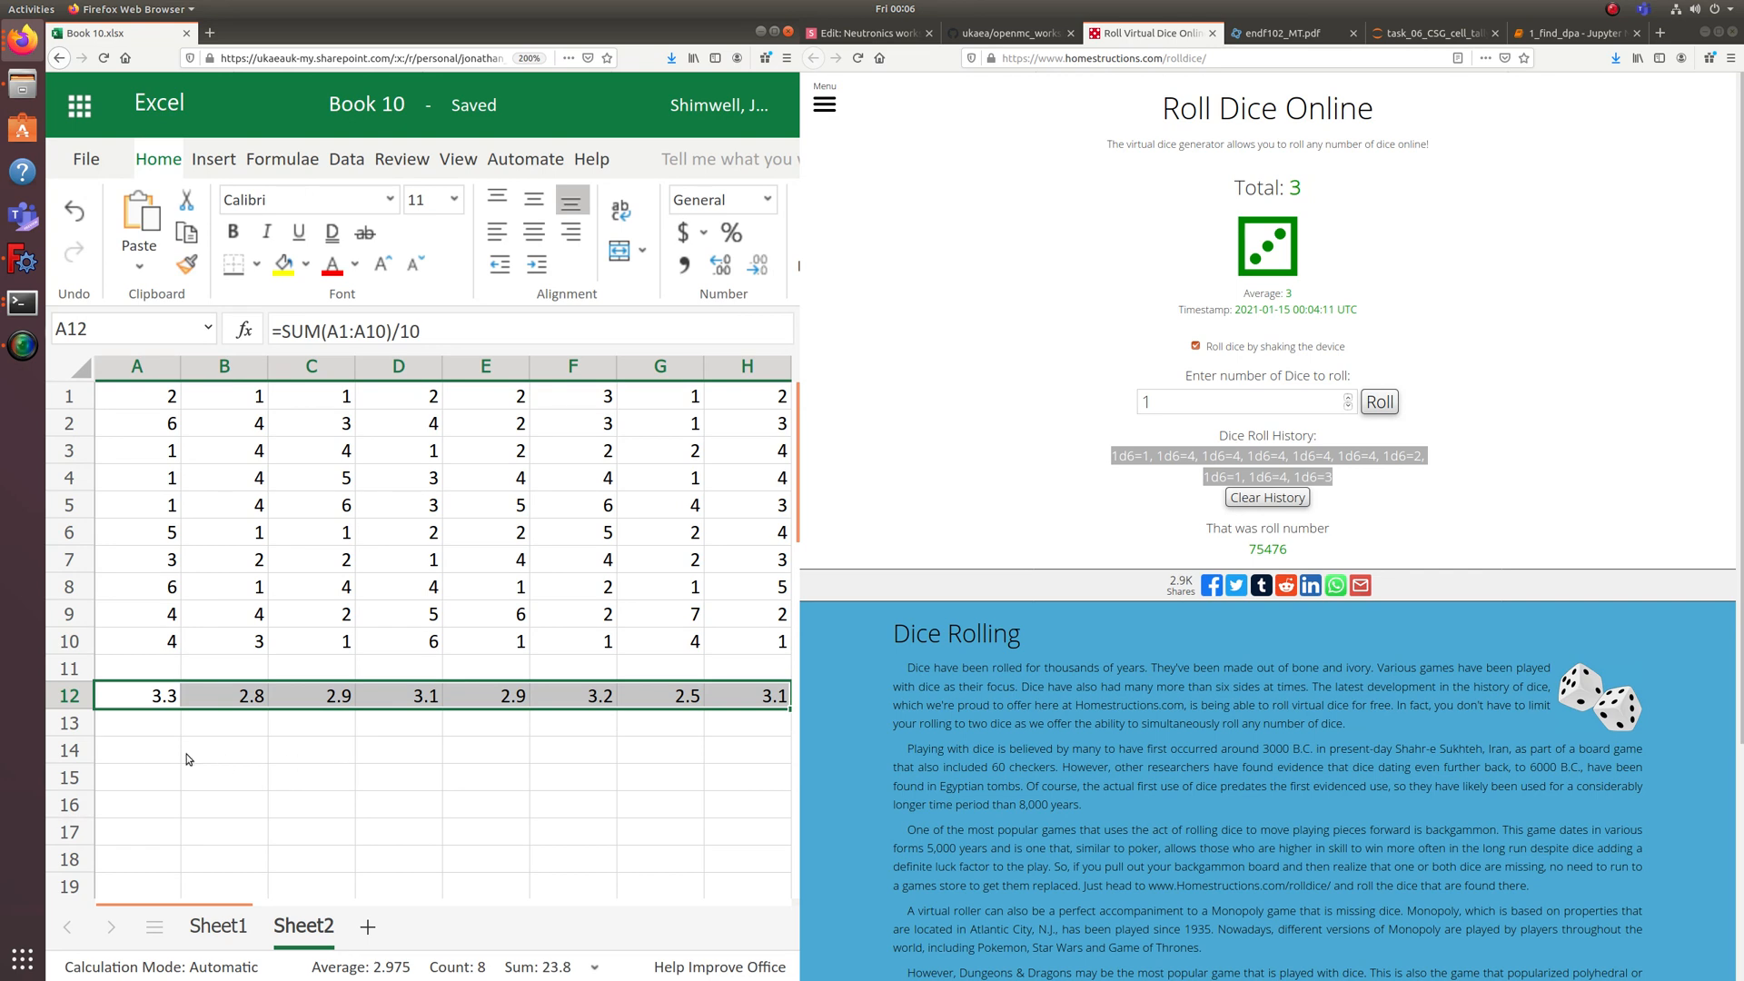
pyautogui.click(154, 755)
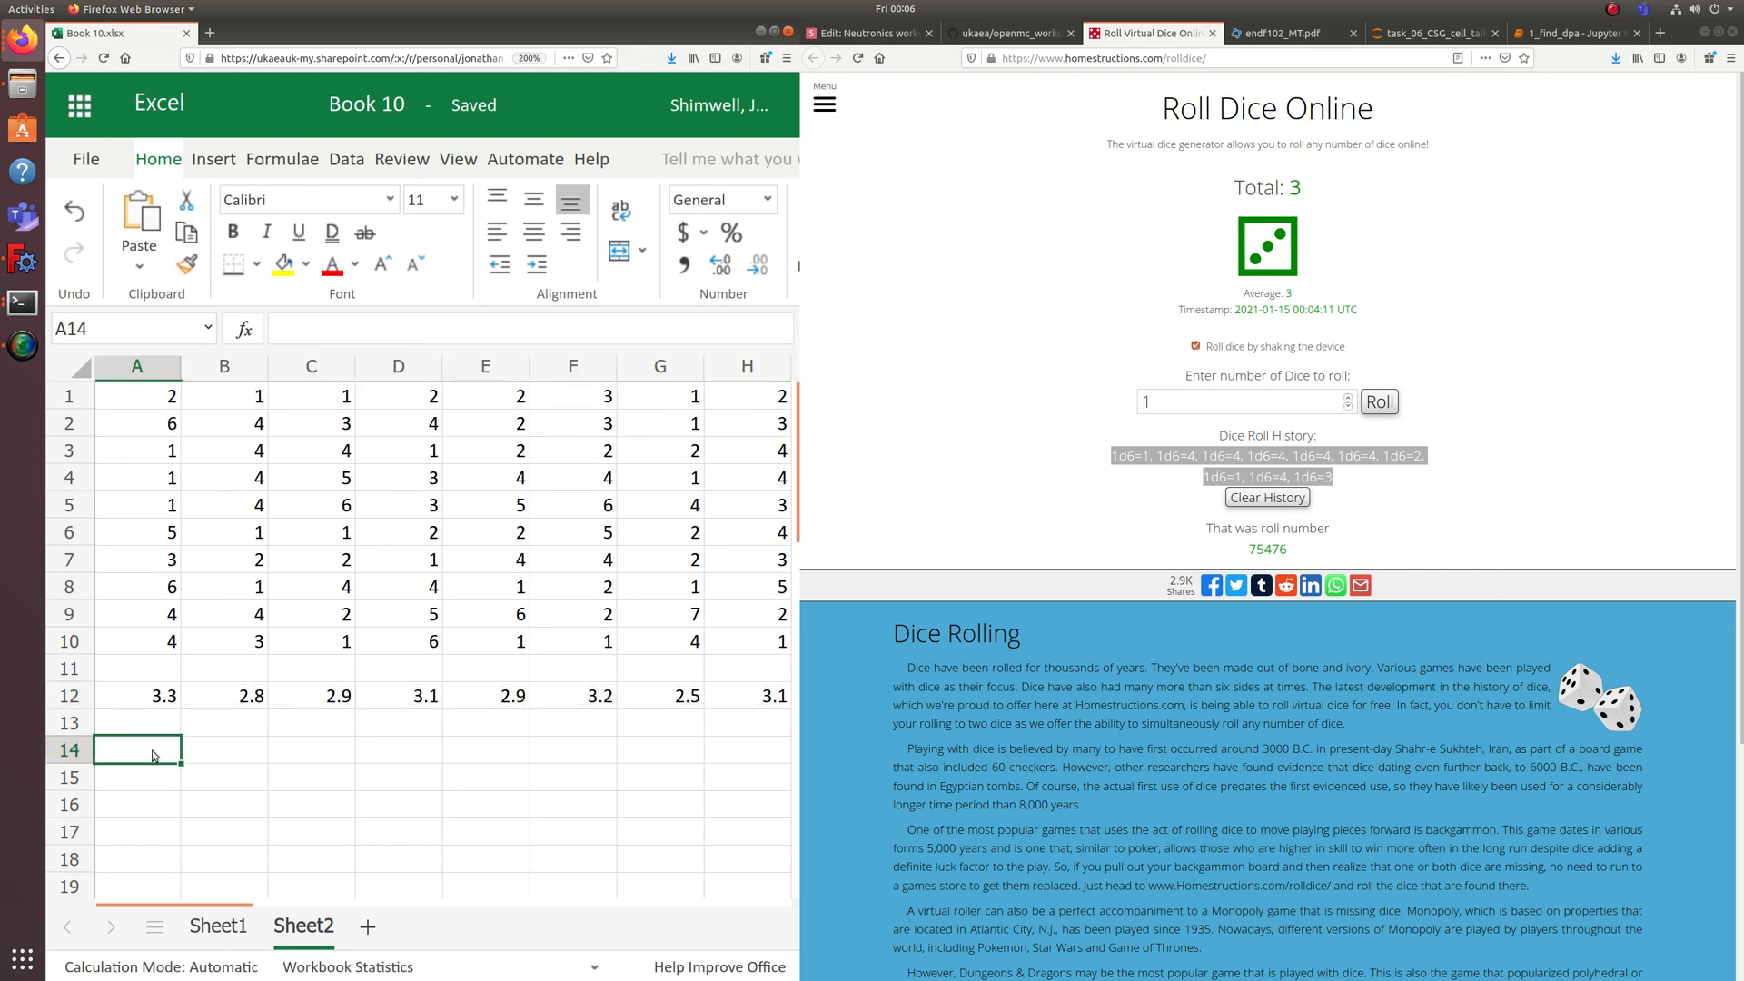
pyautogui.write('=sum(')
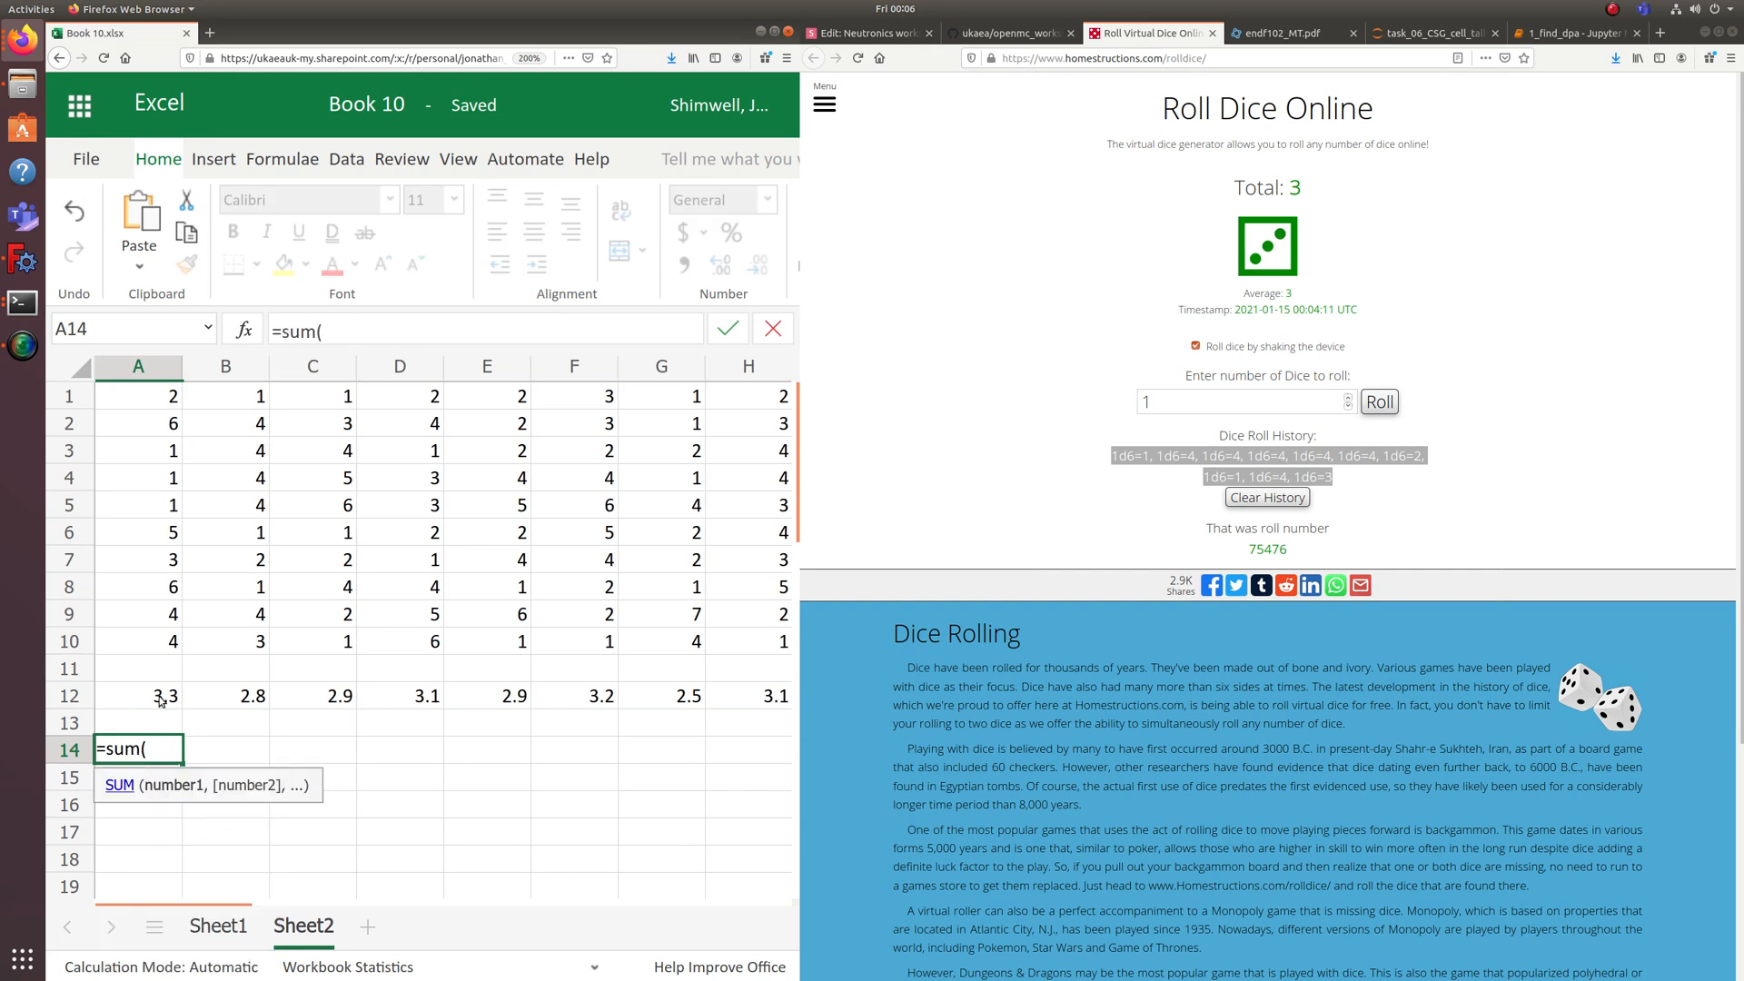
pyautogui.moveTo(164, 696); pyautogui.dragTo(756, 700)
pyautogui.write(')/8')
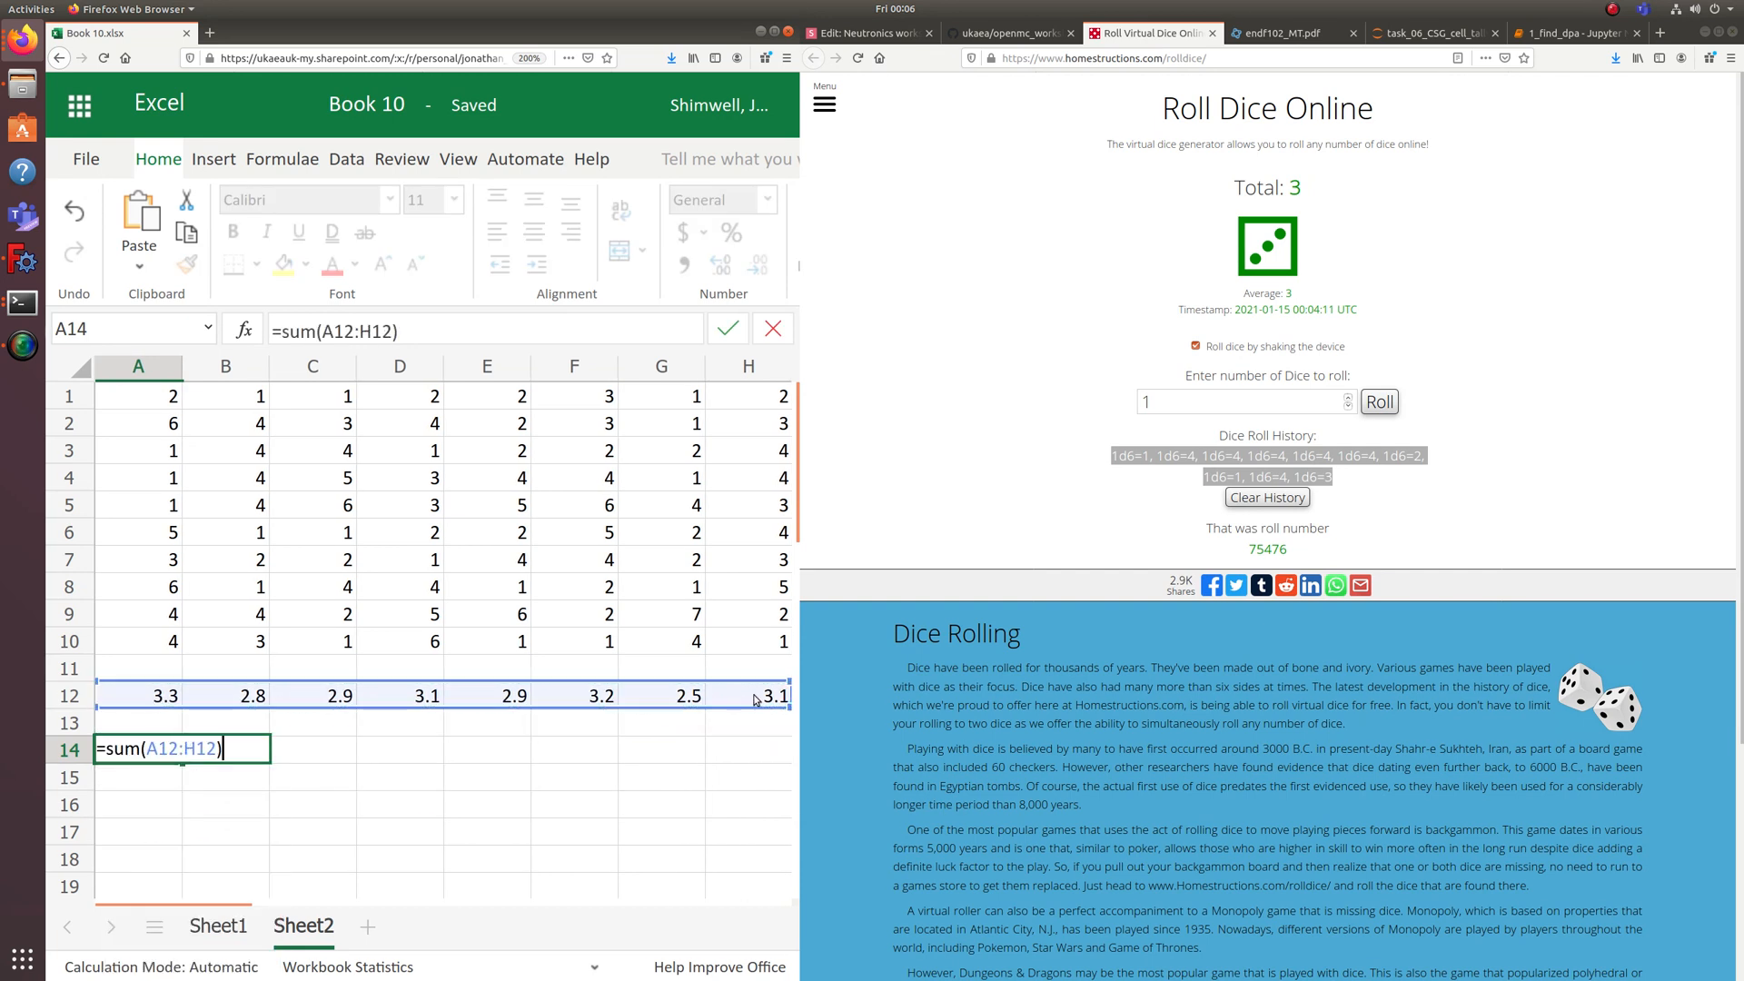
pyautogui.press('Return')
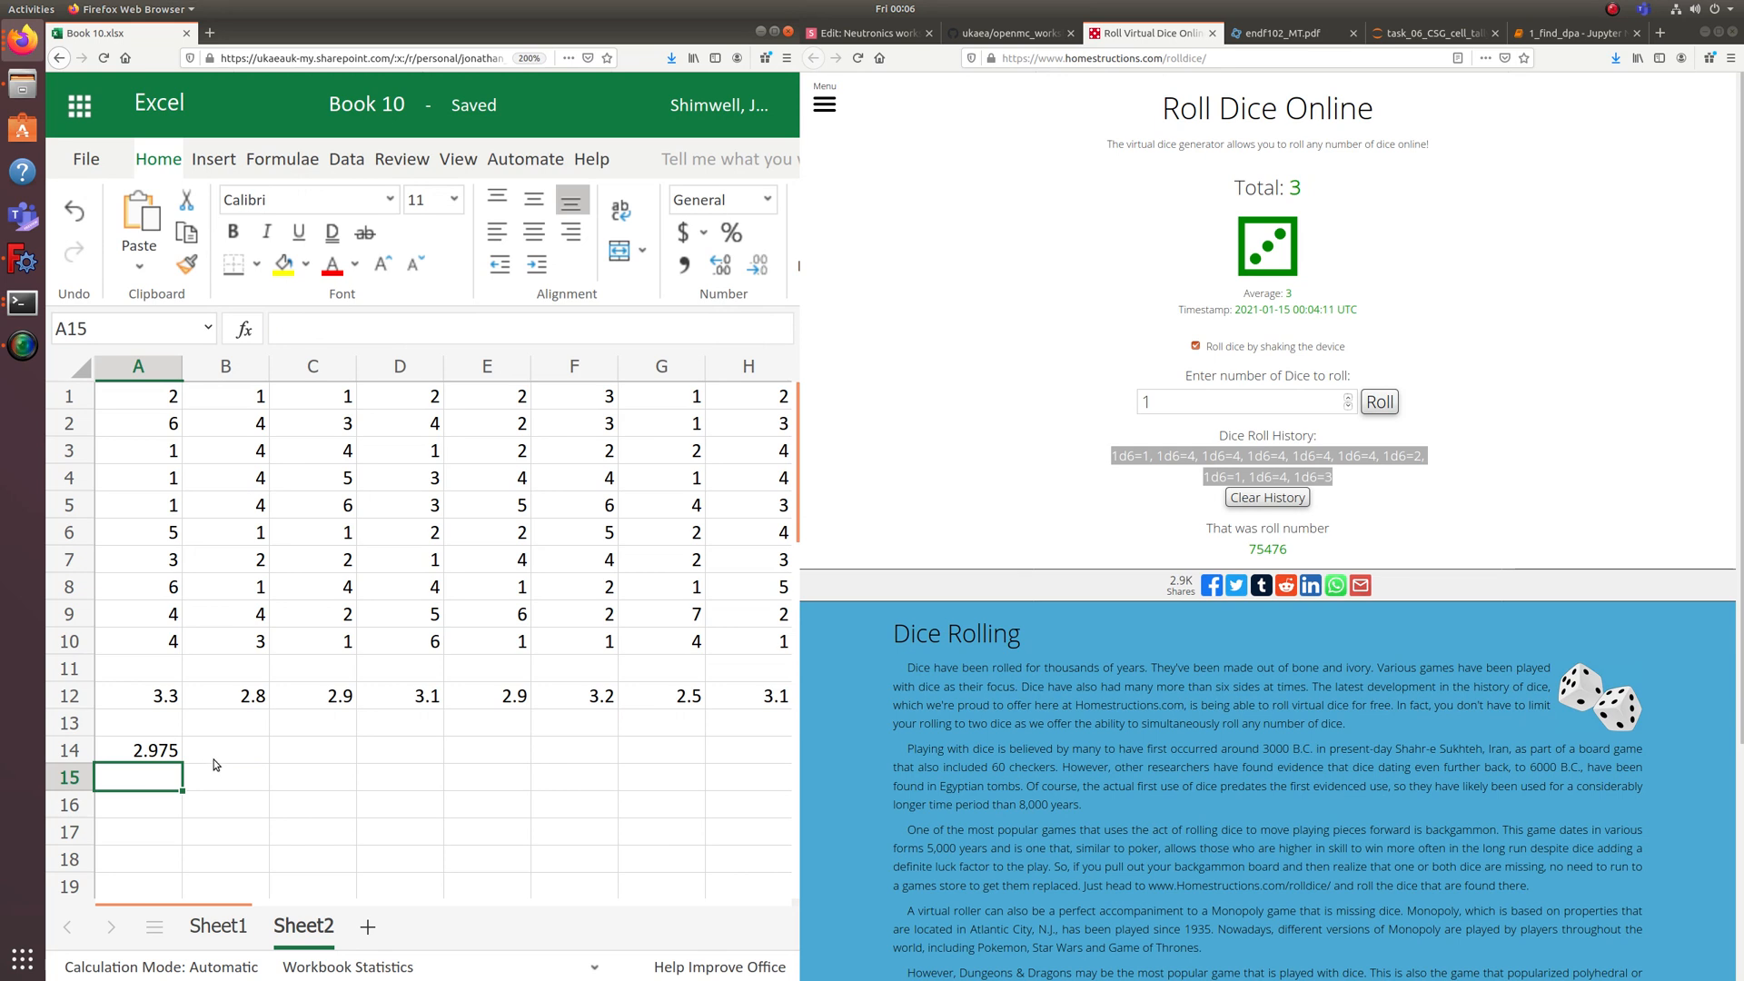
# Calculate the standard deviation of the eight batch averages in C14 with =STDEV(A12:H12) and review it beside the mean in A14.
pyautogui.click(331, 750)
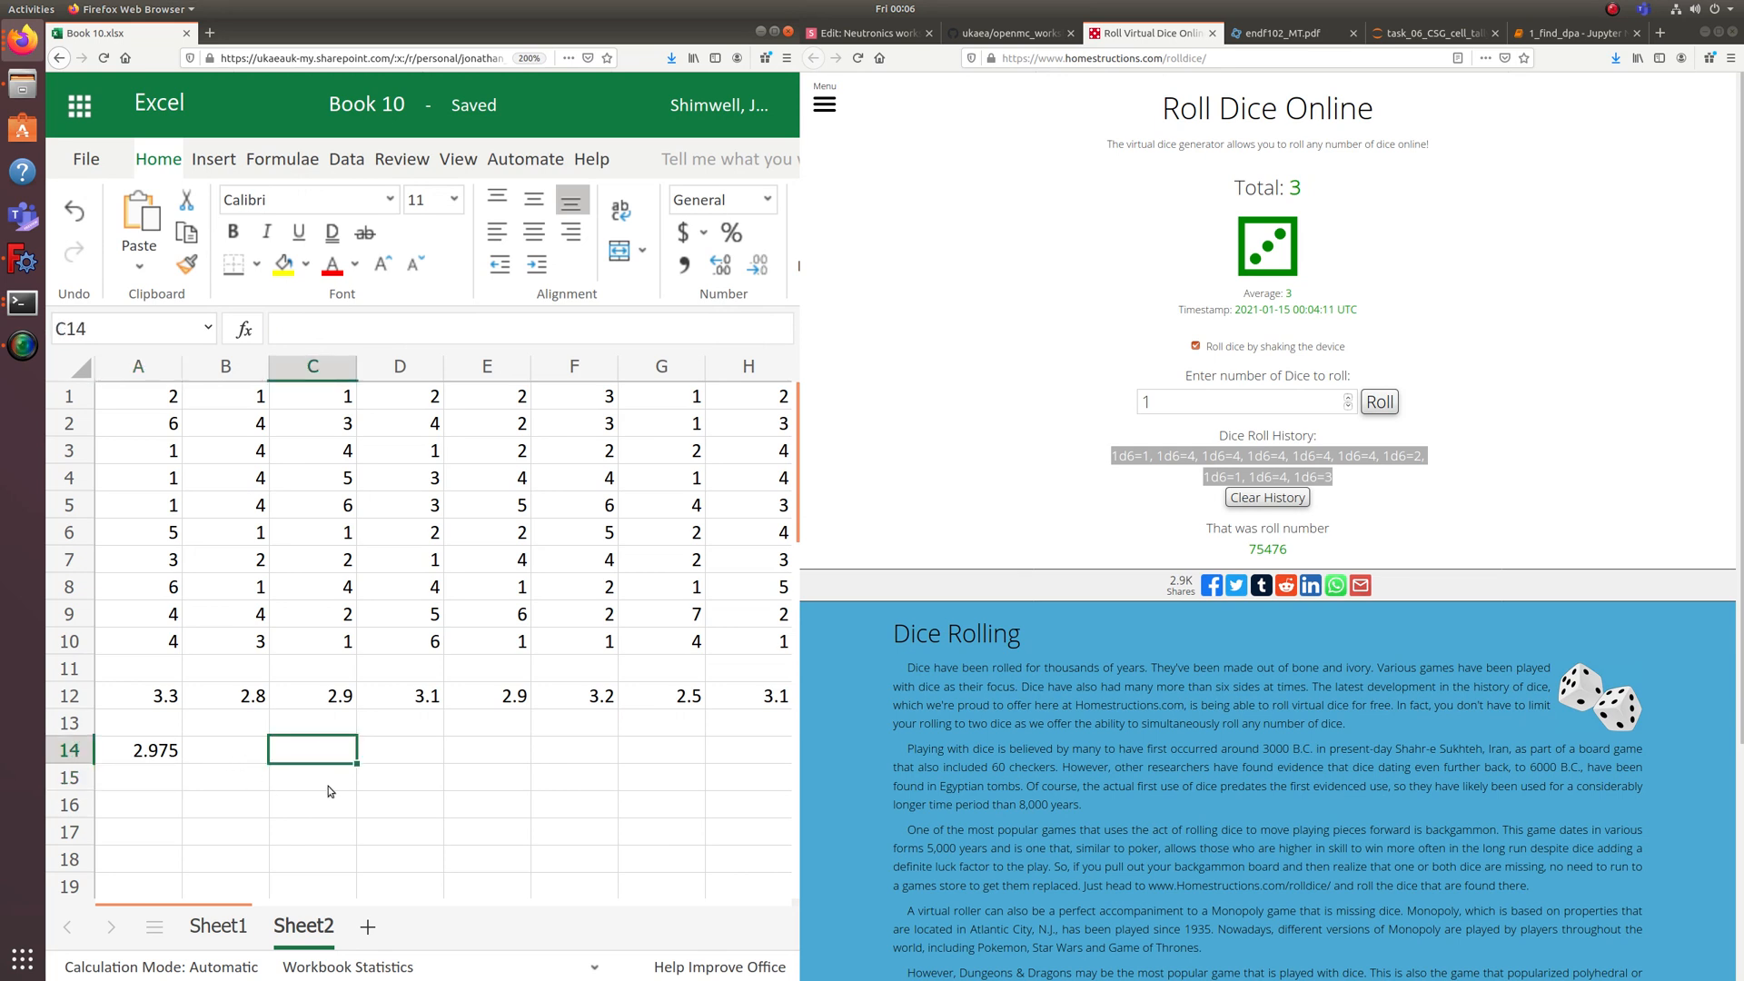
pyautogui.write('=')
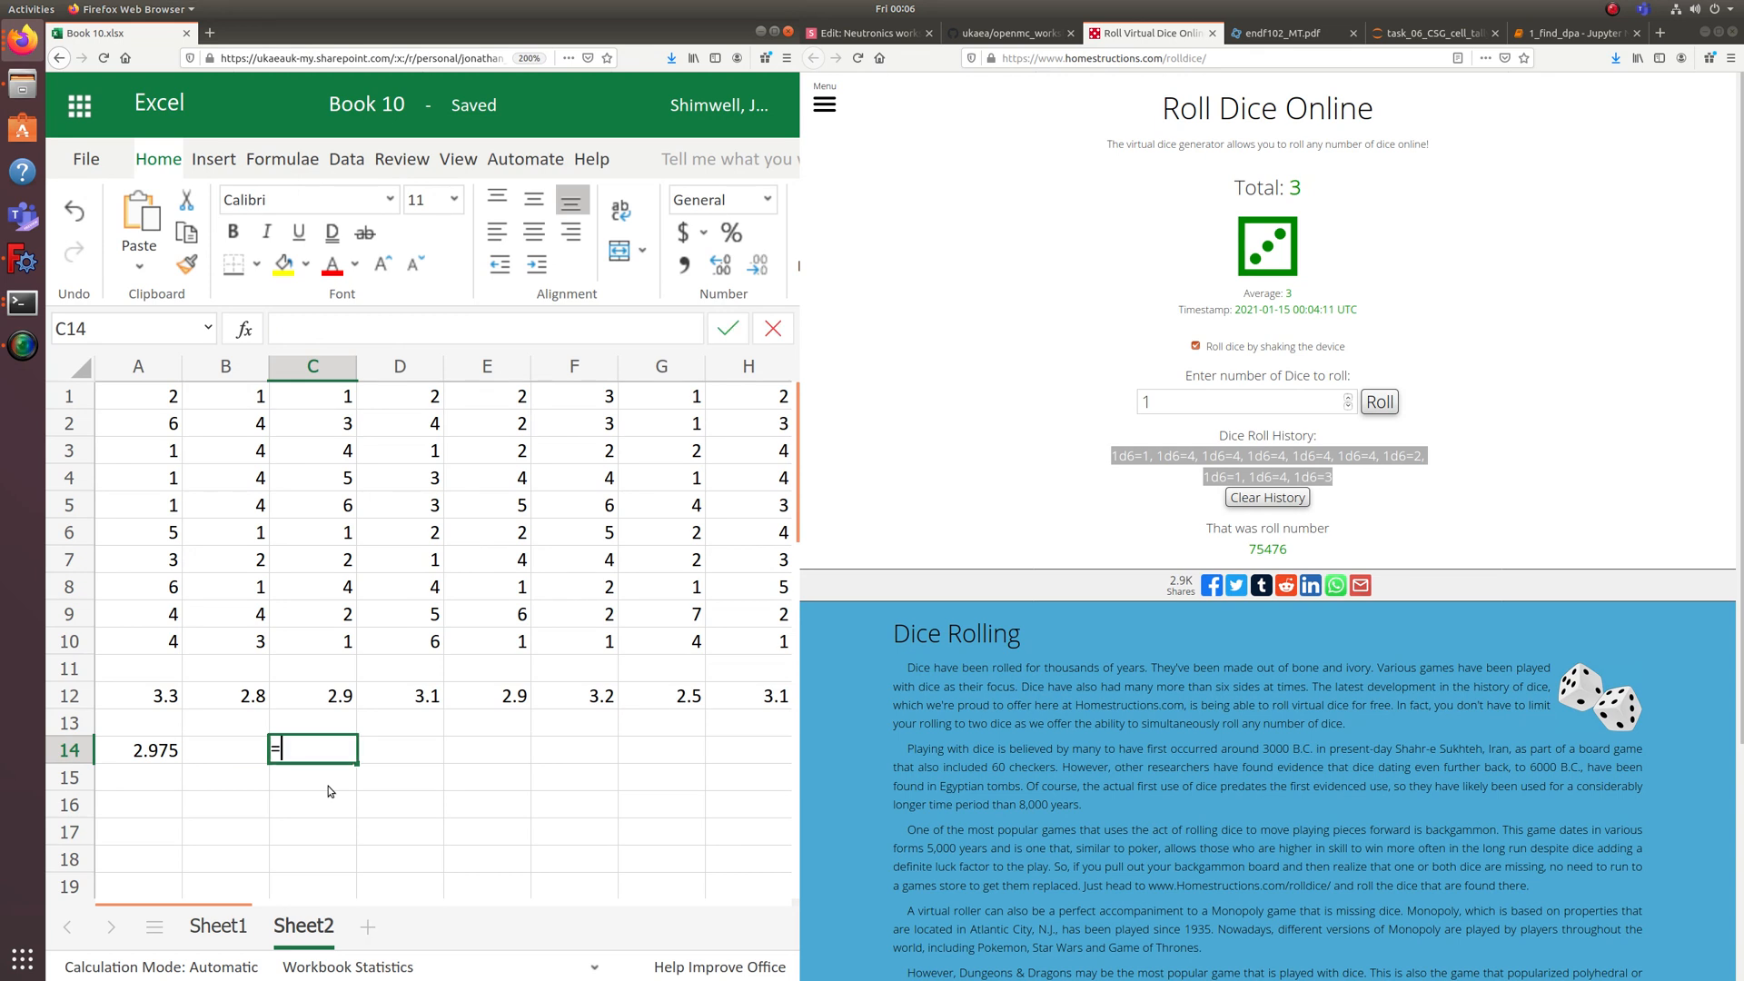
pyautogui.write('s')
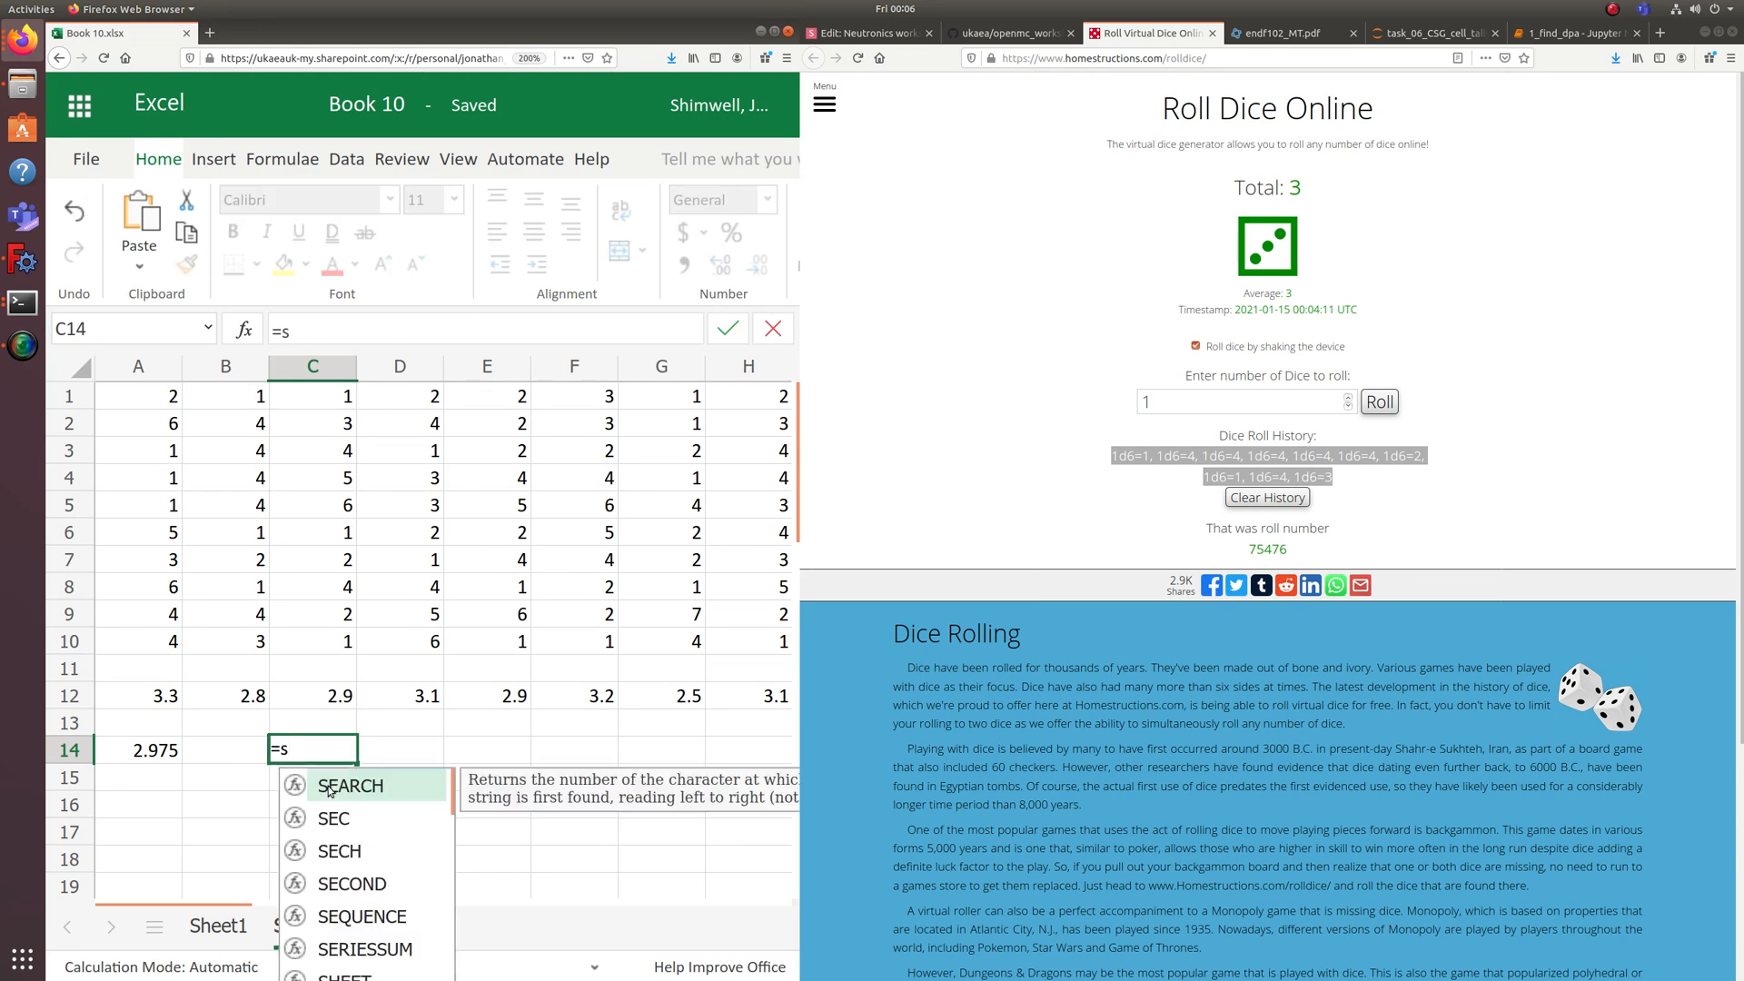
pyautogui.write('td')
pyautogui.press('Tab')
pyautogui.moveTo(150, 697); pyautogui.dragTo(732, 702)
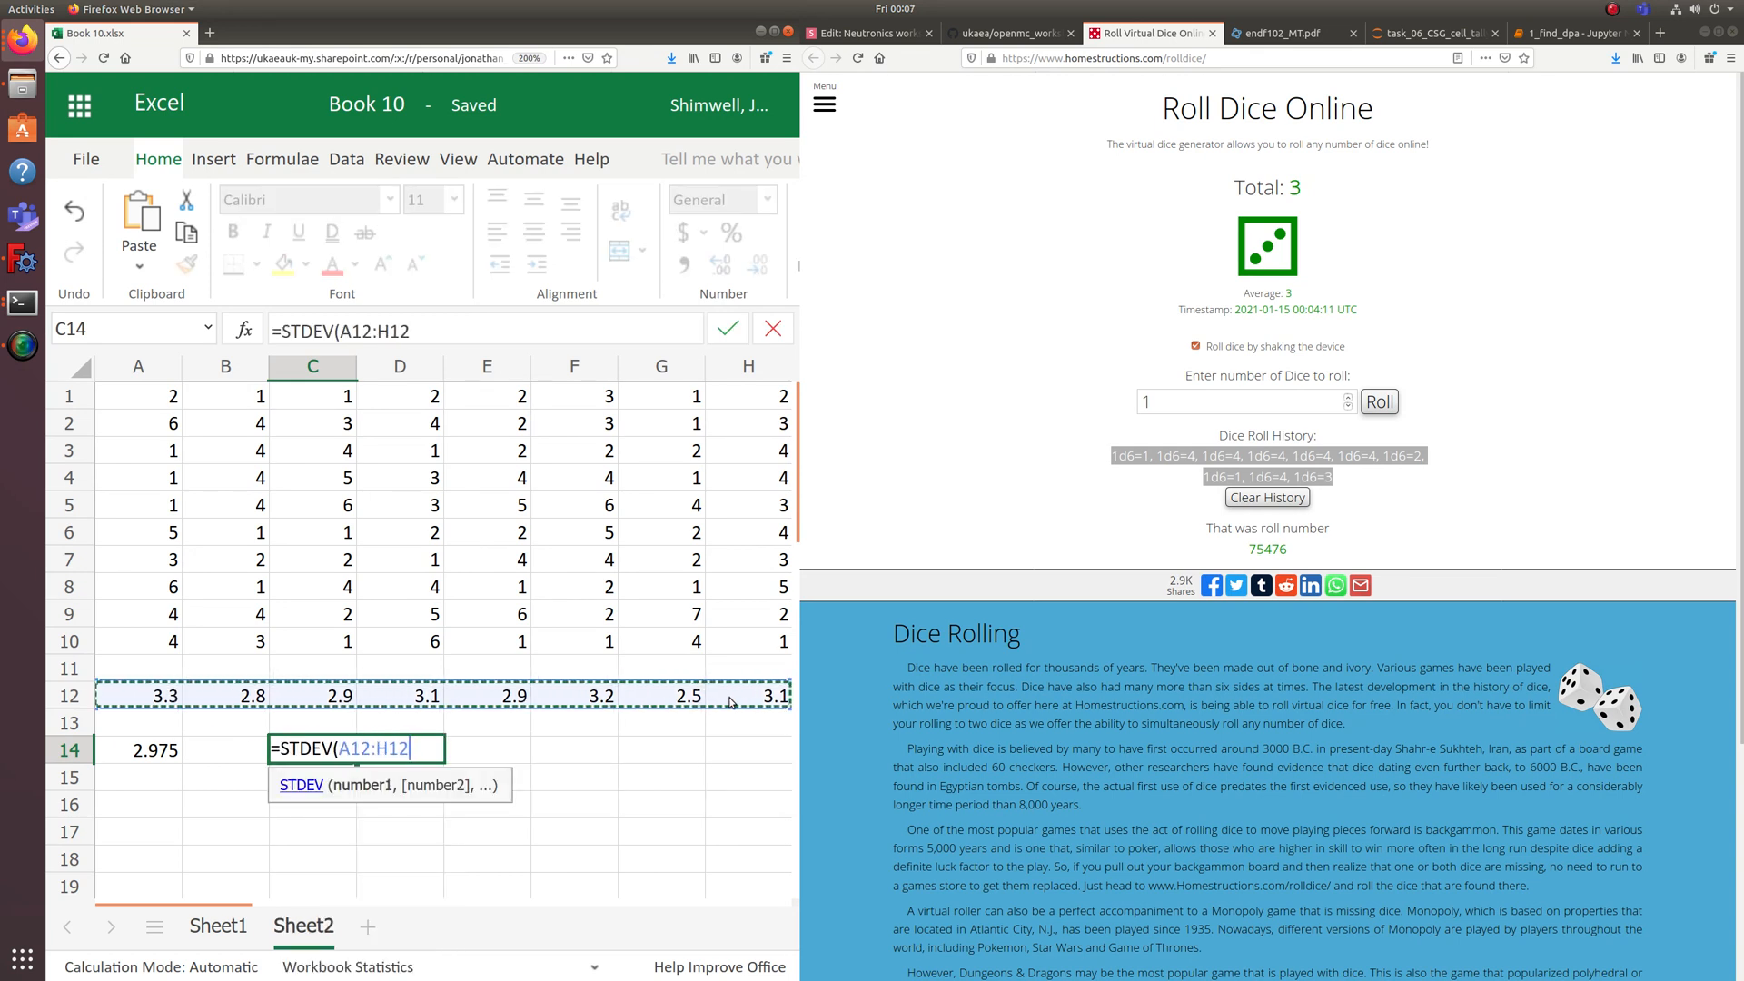
pyautogui.write(')')
pyautogui.press('Return')
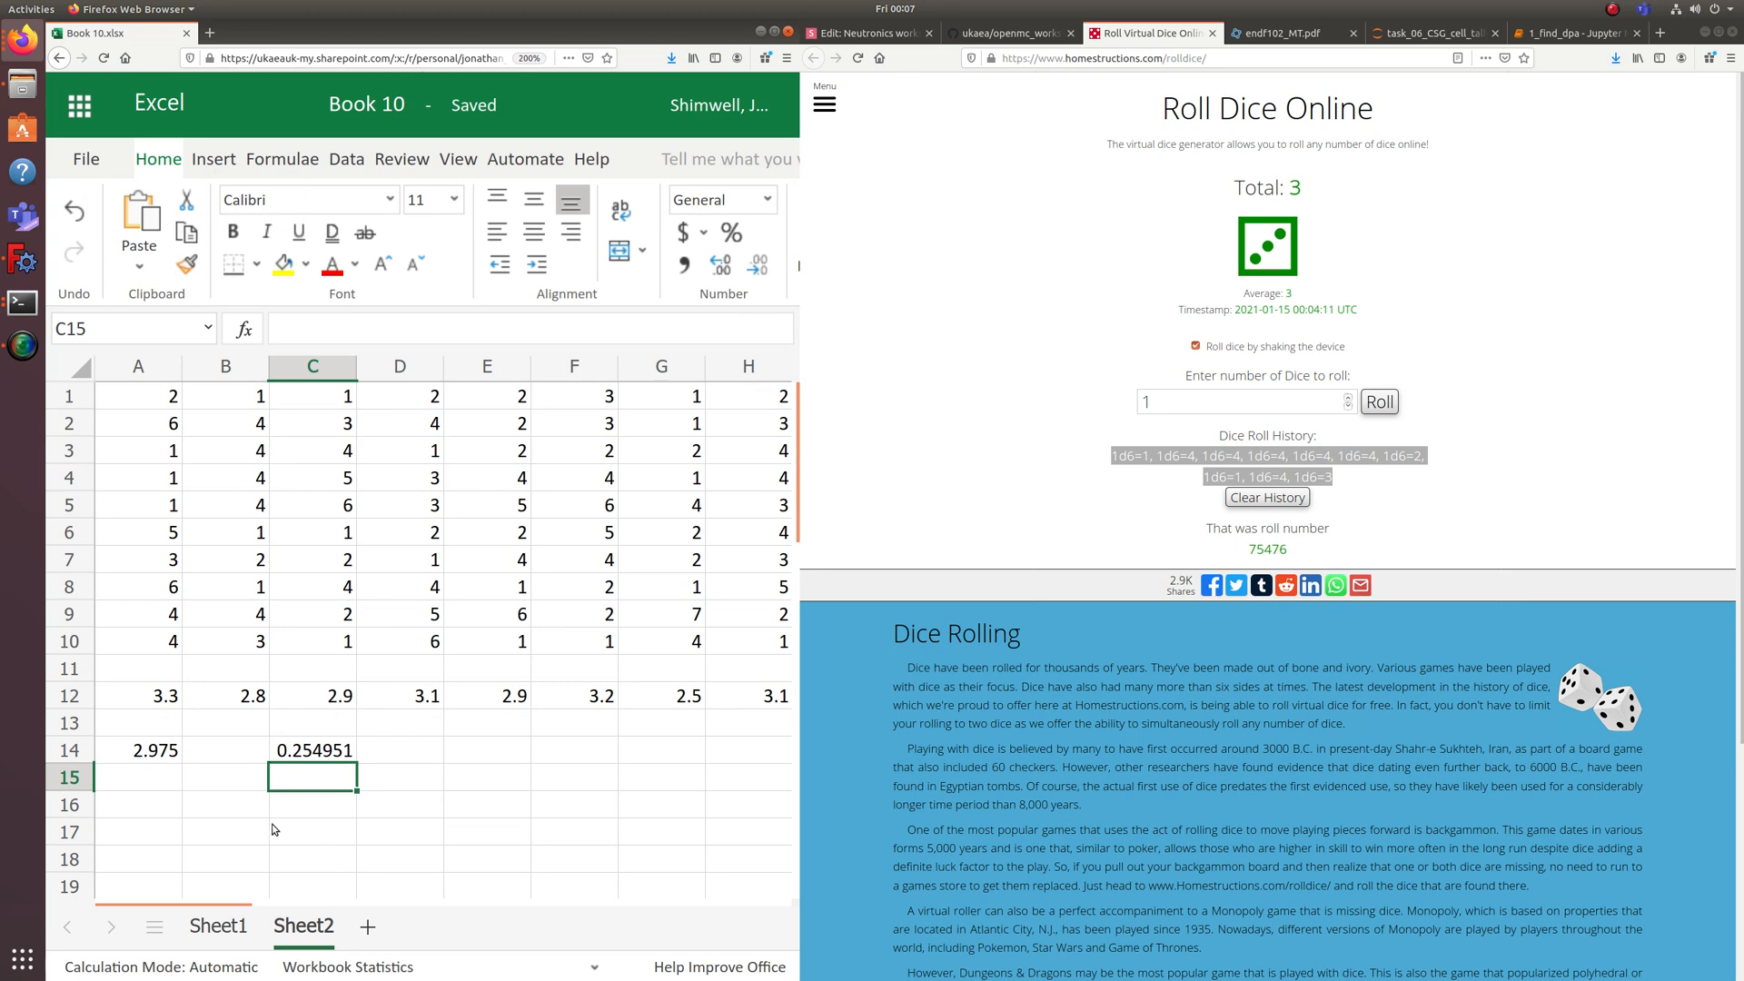
pyautogui.click(158, 756)
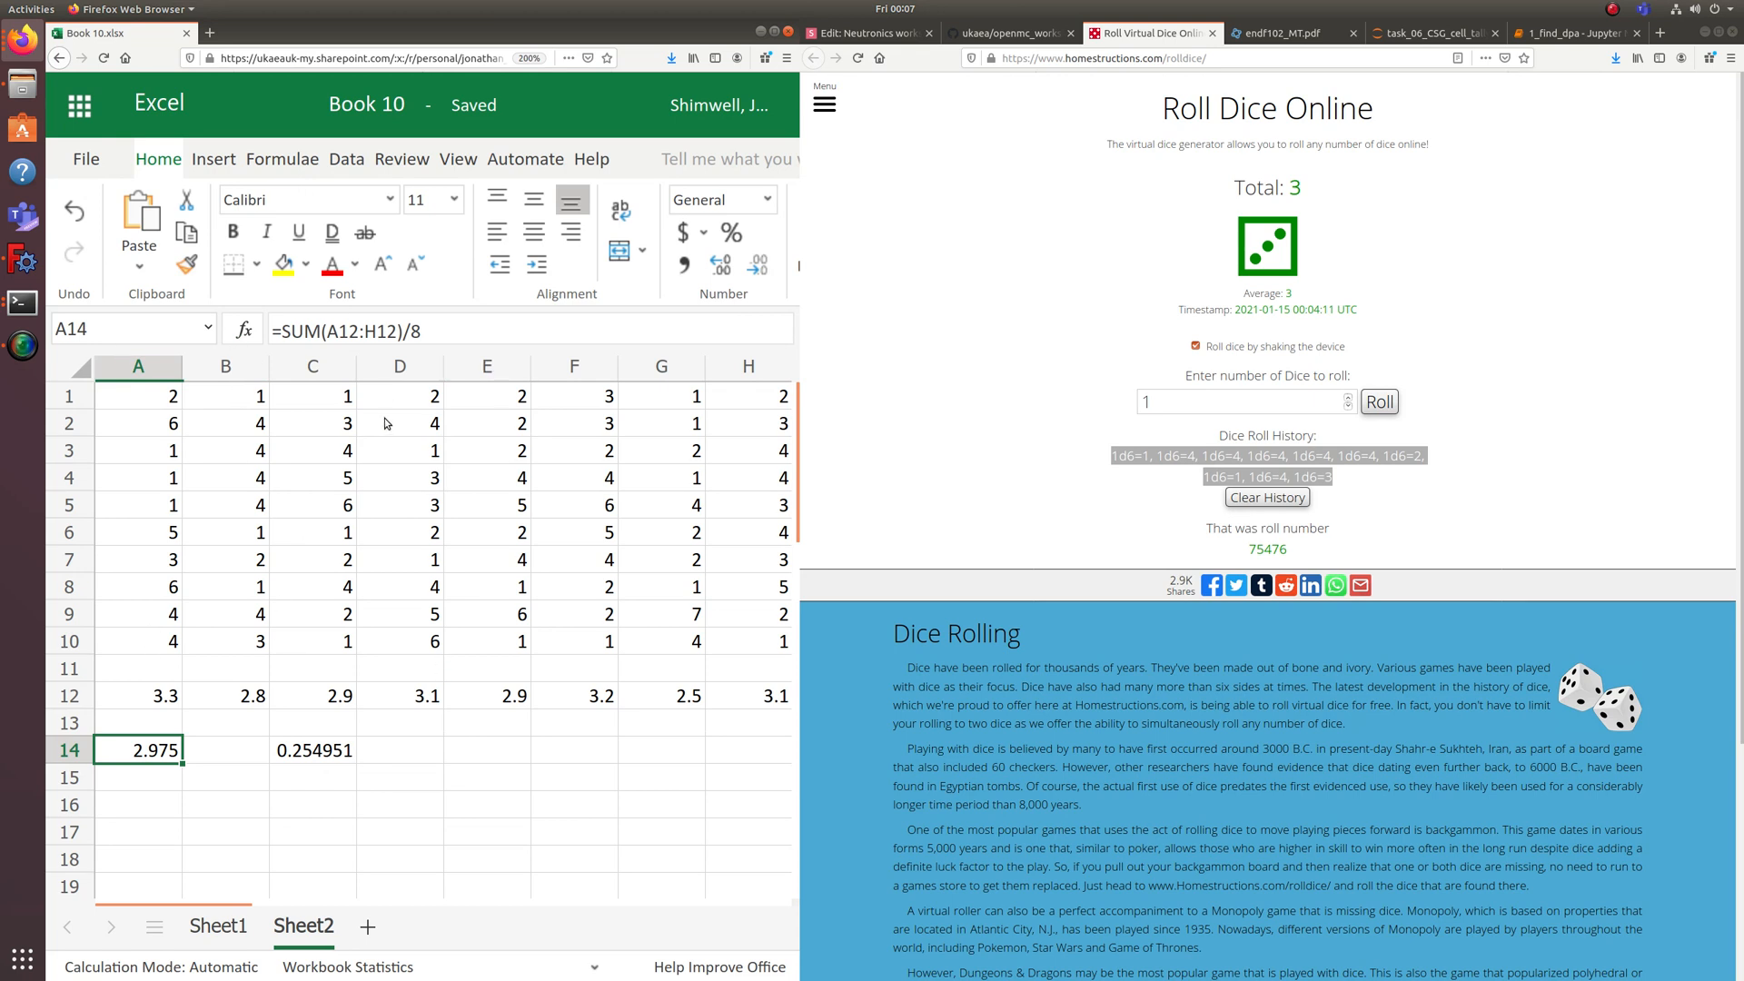
pyautogui.click(310, 753)
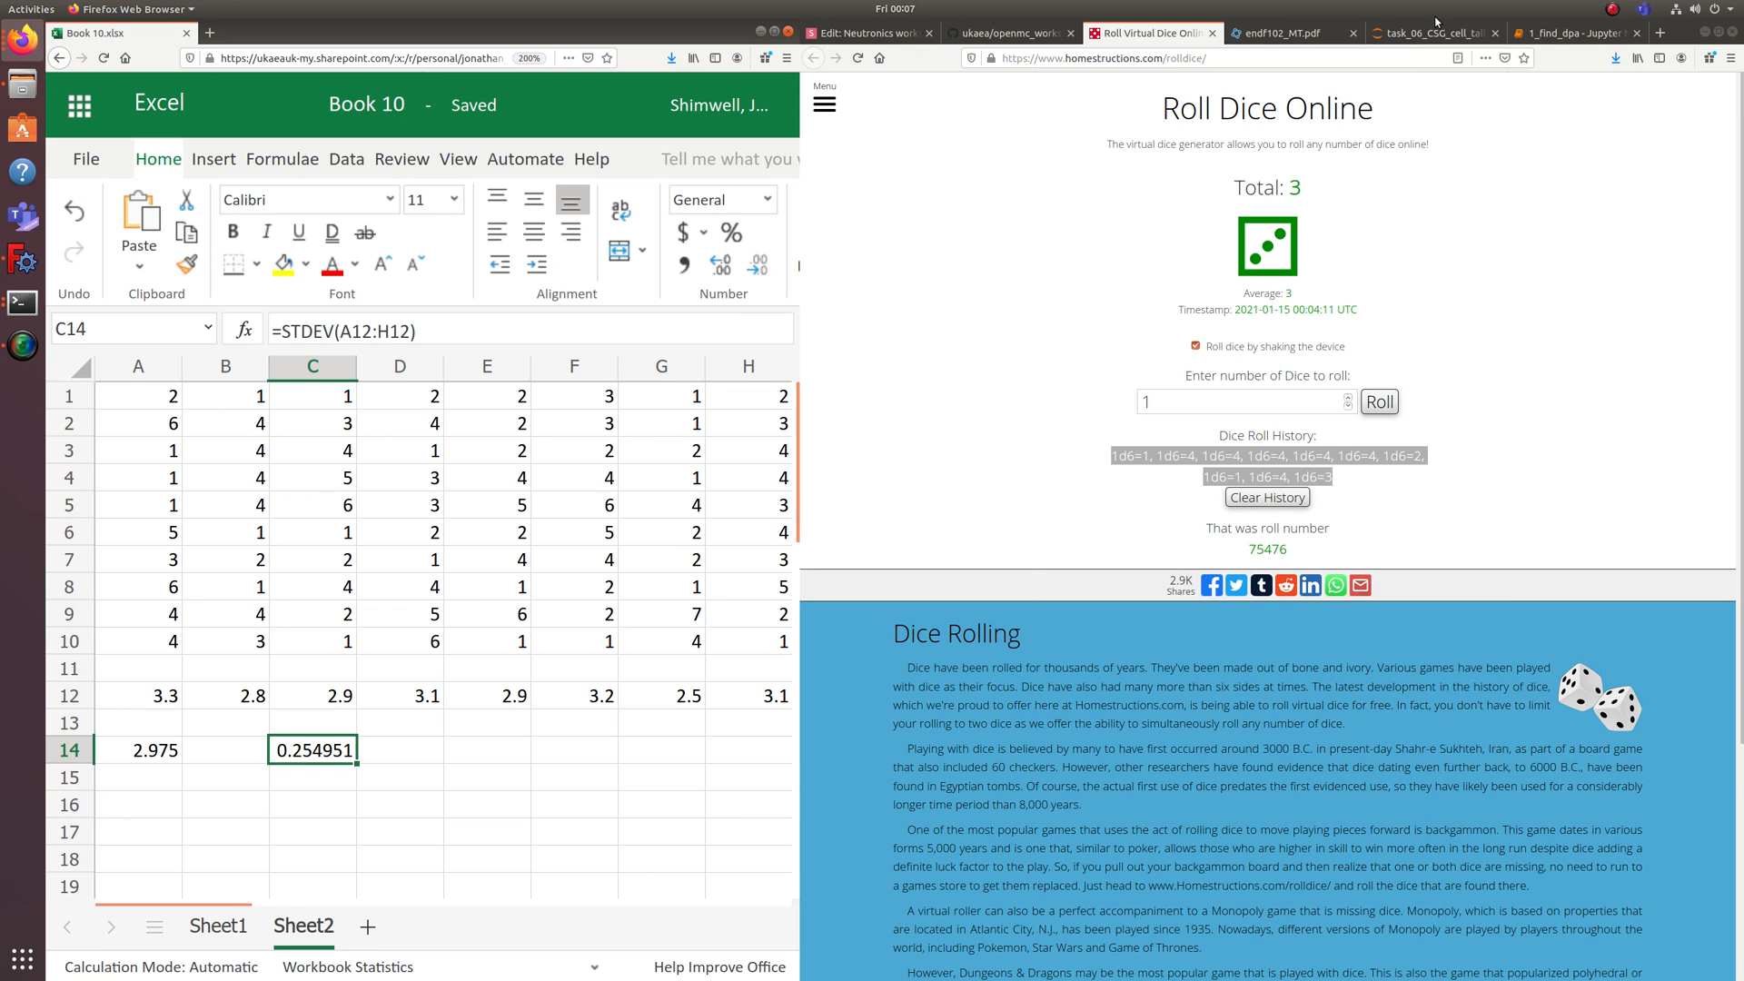
# Switch to the 1_find_dpa Jupyter notebook and examine its materials, geometry, simulation settings and DT point source code.
pyautogui.click(1571, 33)
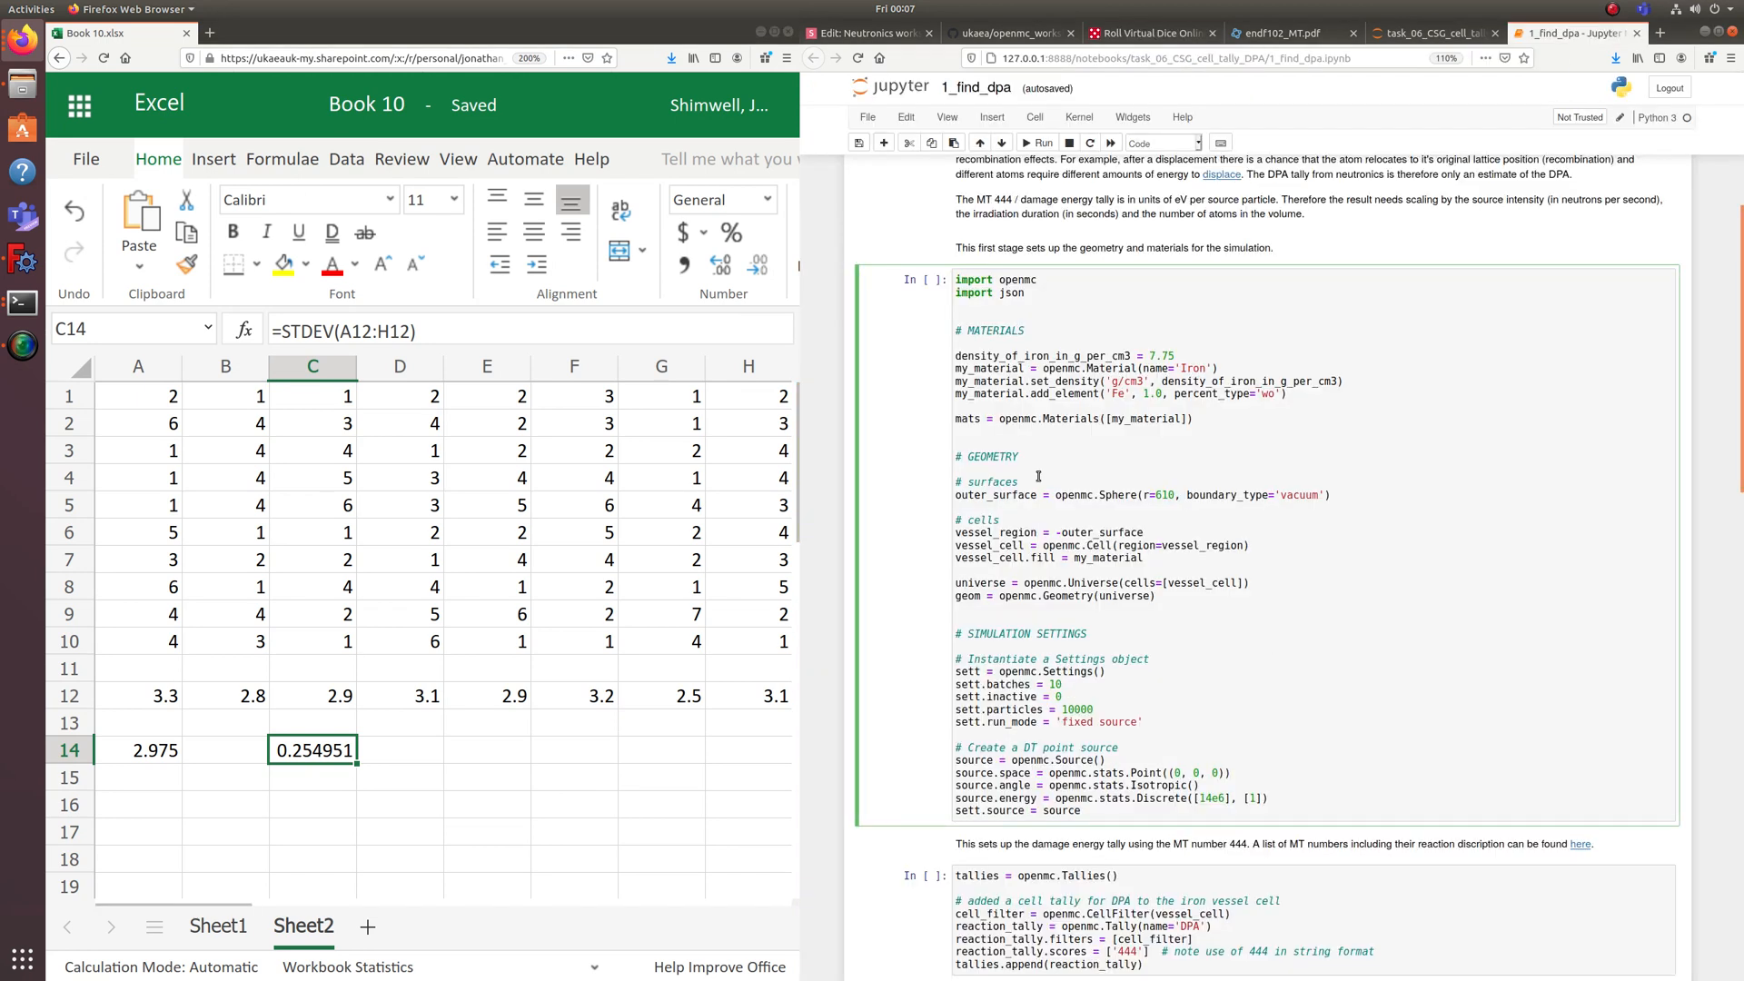
pyautogui.moveTo(975, 356); pyautogui.dragTo(1027, 430)
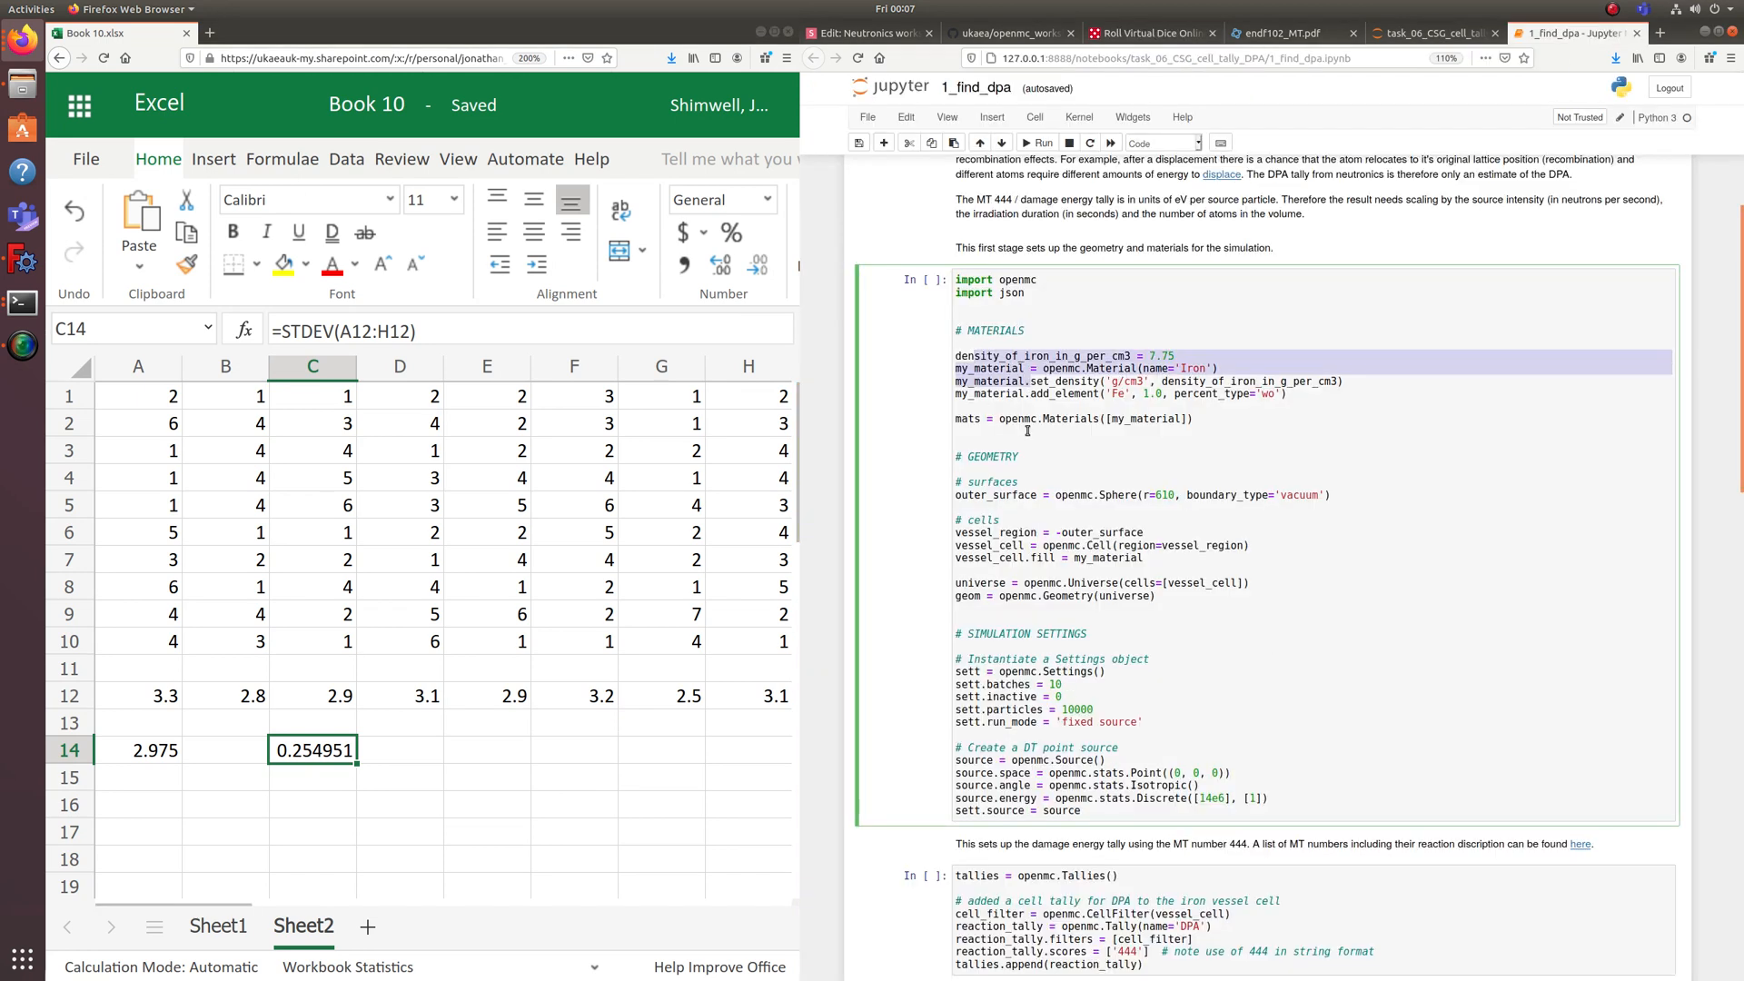
pyautogui.moveTo(998, 497); pyautogui.dragTo(1044, 576)
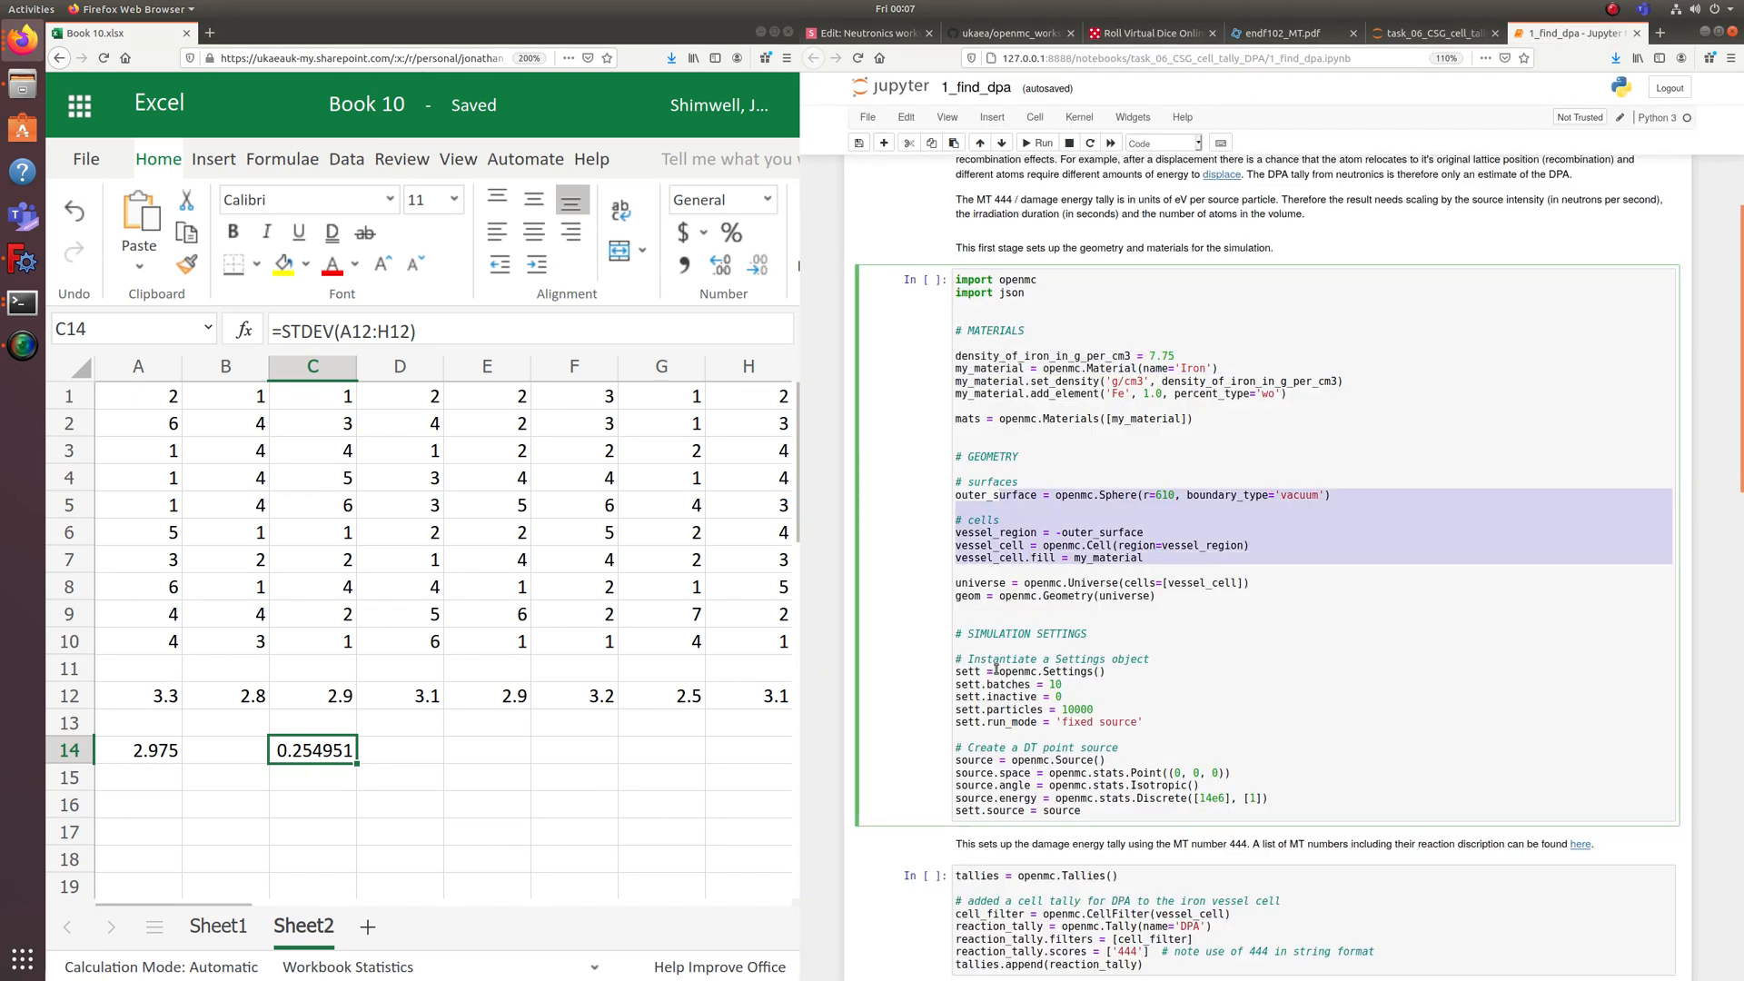
pyautogui.moveTo(993, 660); pyautogui.dragTo(1067, 805)
pyautogui.scroll(-2, 1058, 784)
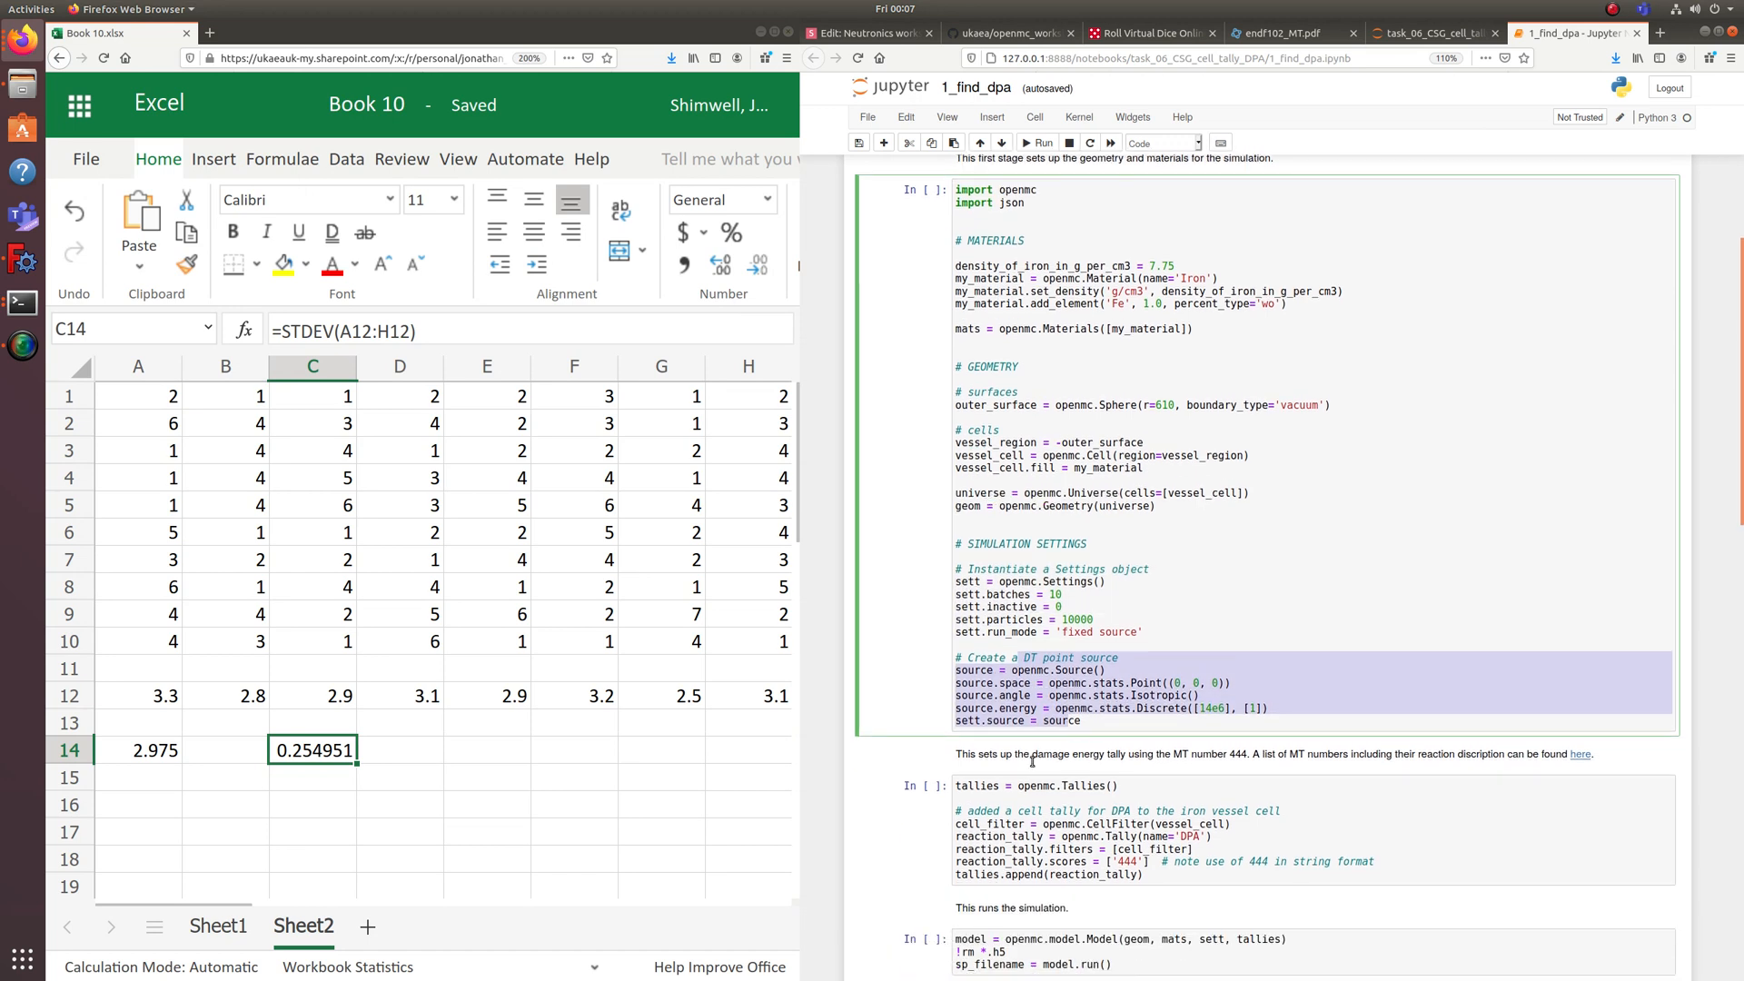
# Examine the DPA cell tally in the notebook, focusing on its reaction score of '444'.
pyautogui.click(1010, 817)
pyautogui.scroll(-1, 1010, 804)
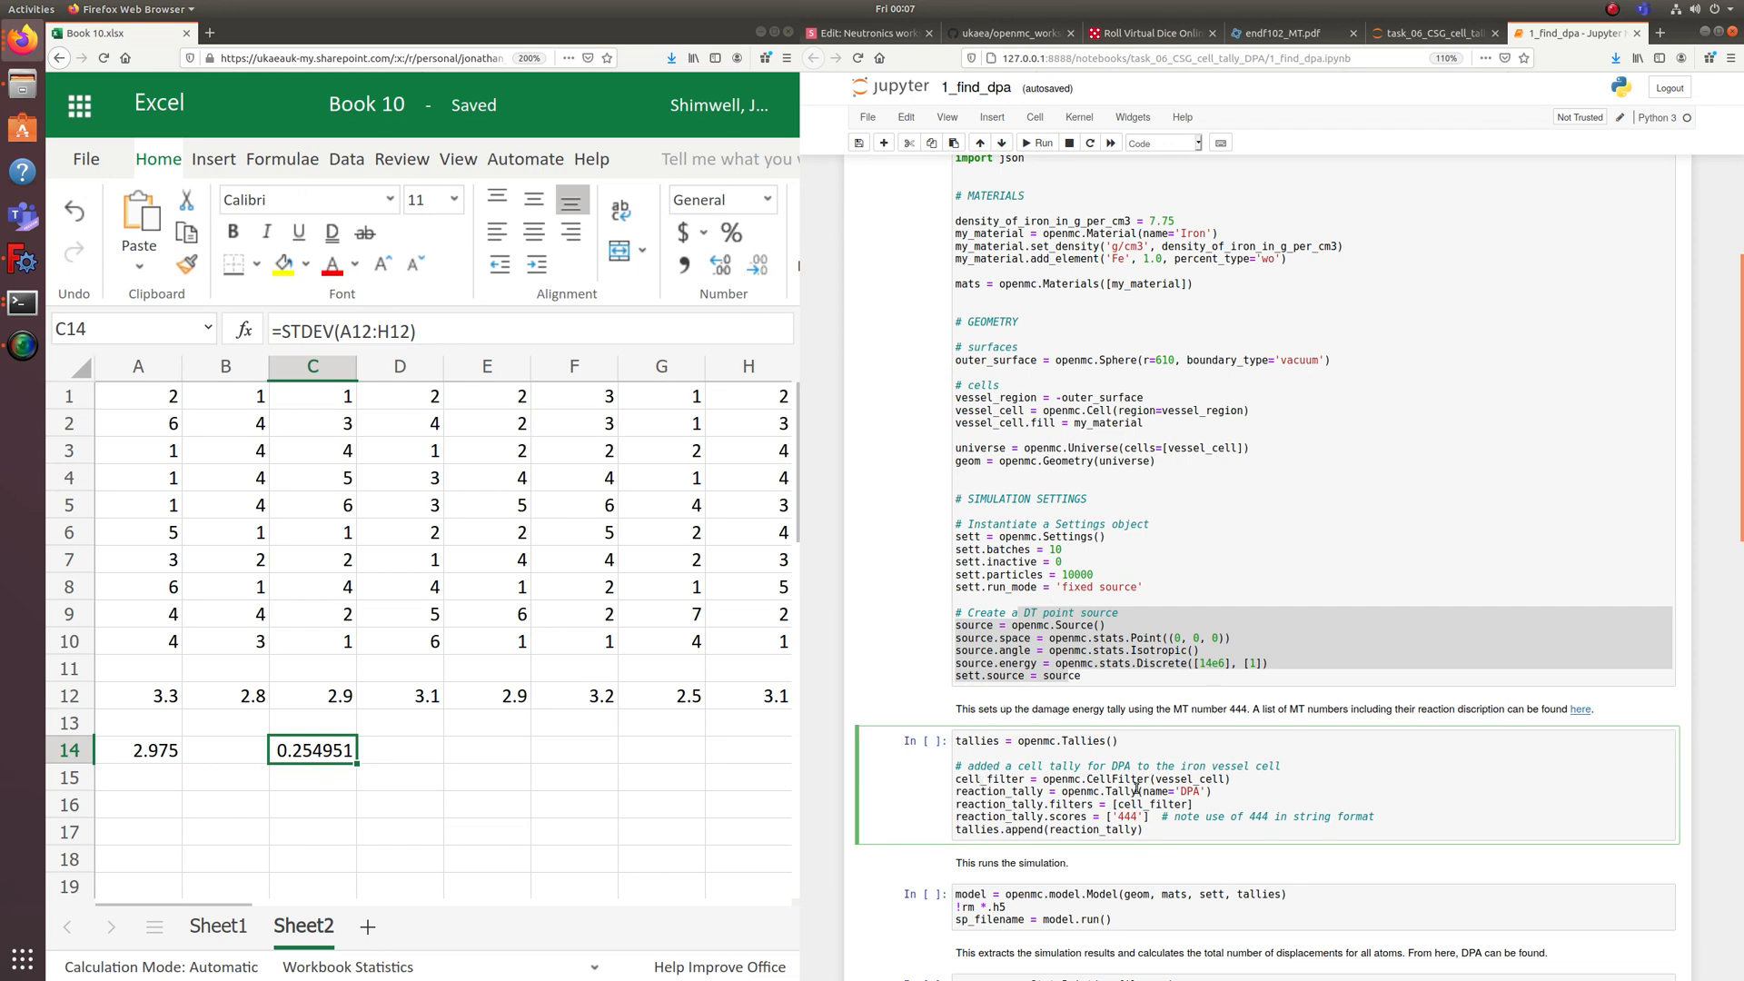
pyautogui.doubleClick(1057, 816)
pyautogui.moveTo(1113, 815); pyautogui.dragTo(1141, 815)
# Open the endf102_MT.pdf reaction type list and look up MT number 205 for total triton production, (z,Xt).
pyautogui.click(1294, 34)
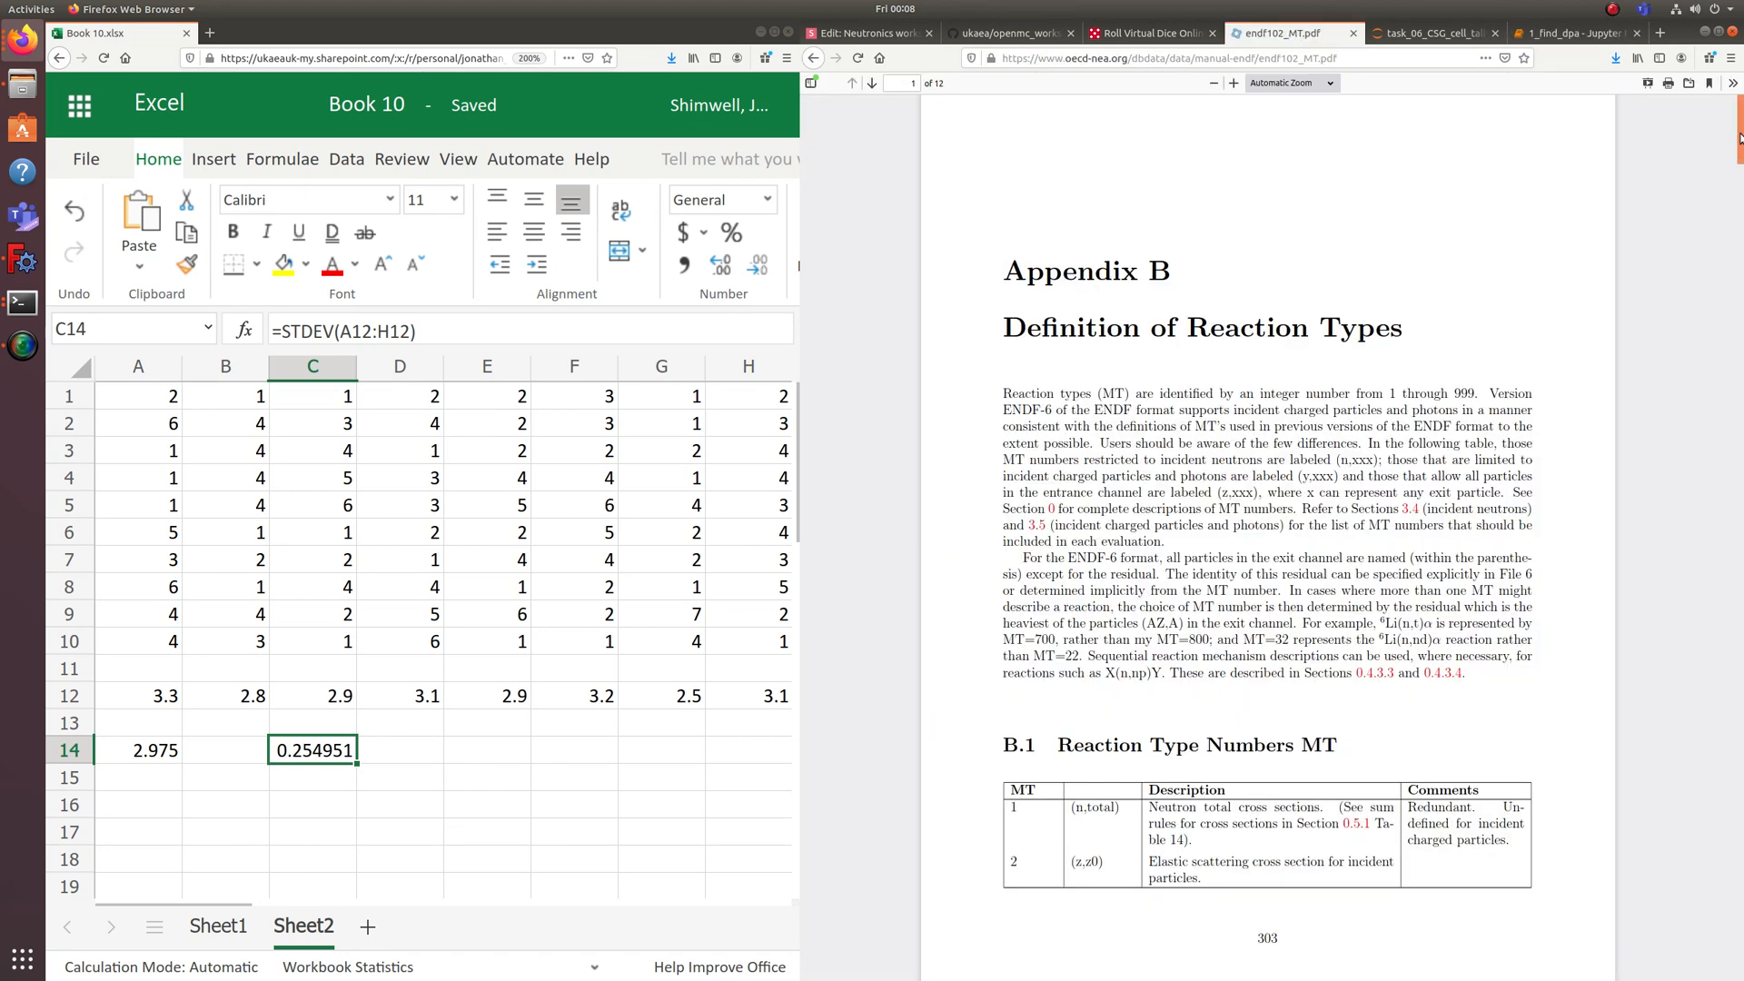
pyautogui.scroll(-2, 1738, 143)
pyautogui.scroll(-5, 1738, 146)
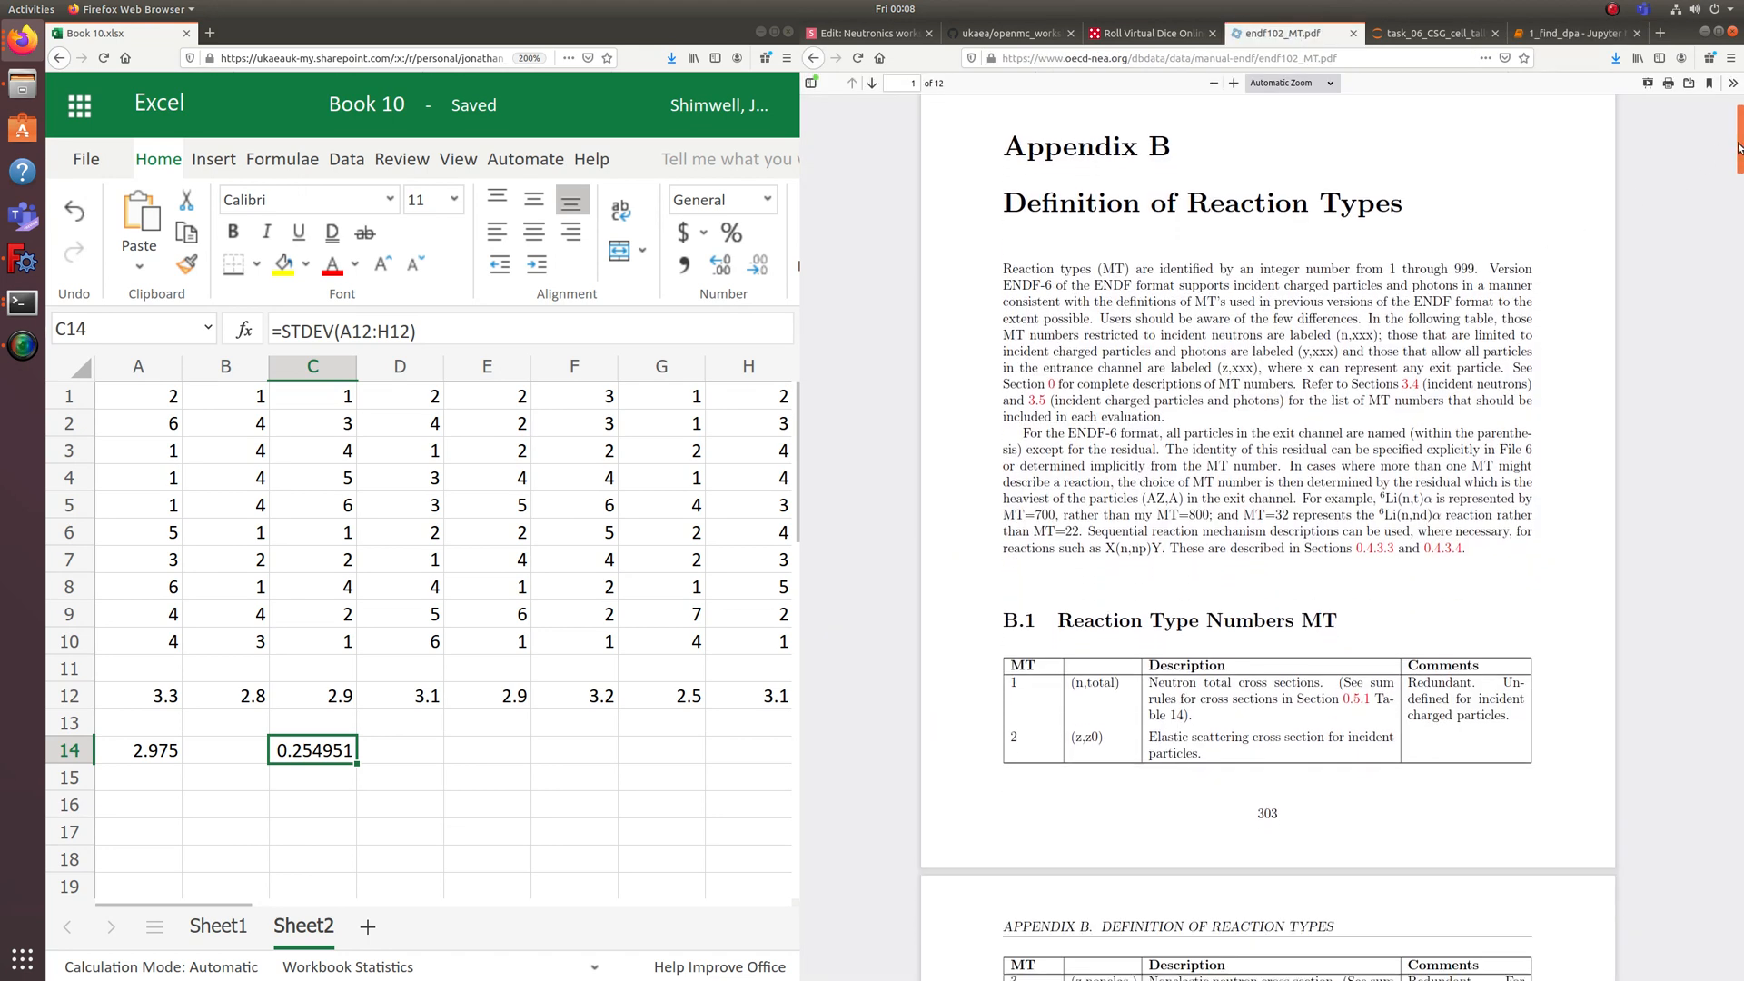
pyautogui.moveTo(1738, 166); pyautogui.dragTo(1739, 541)
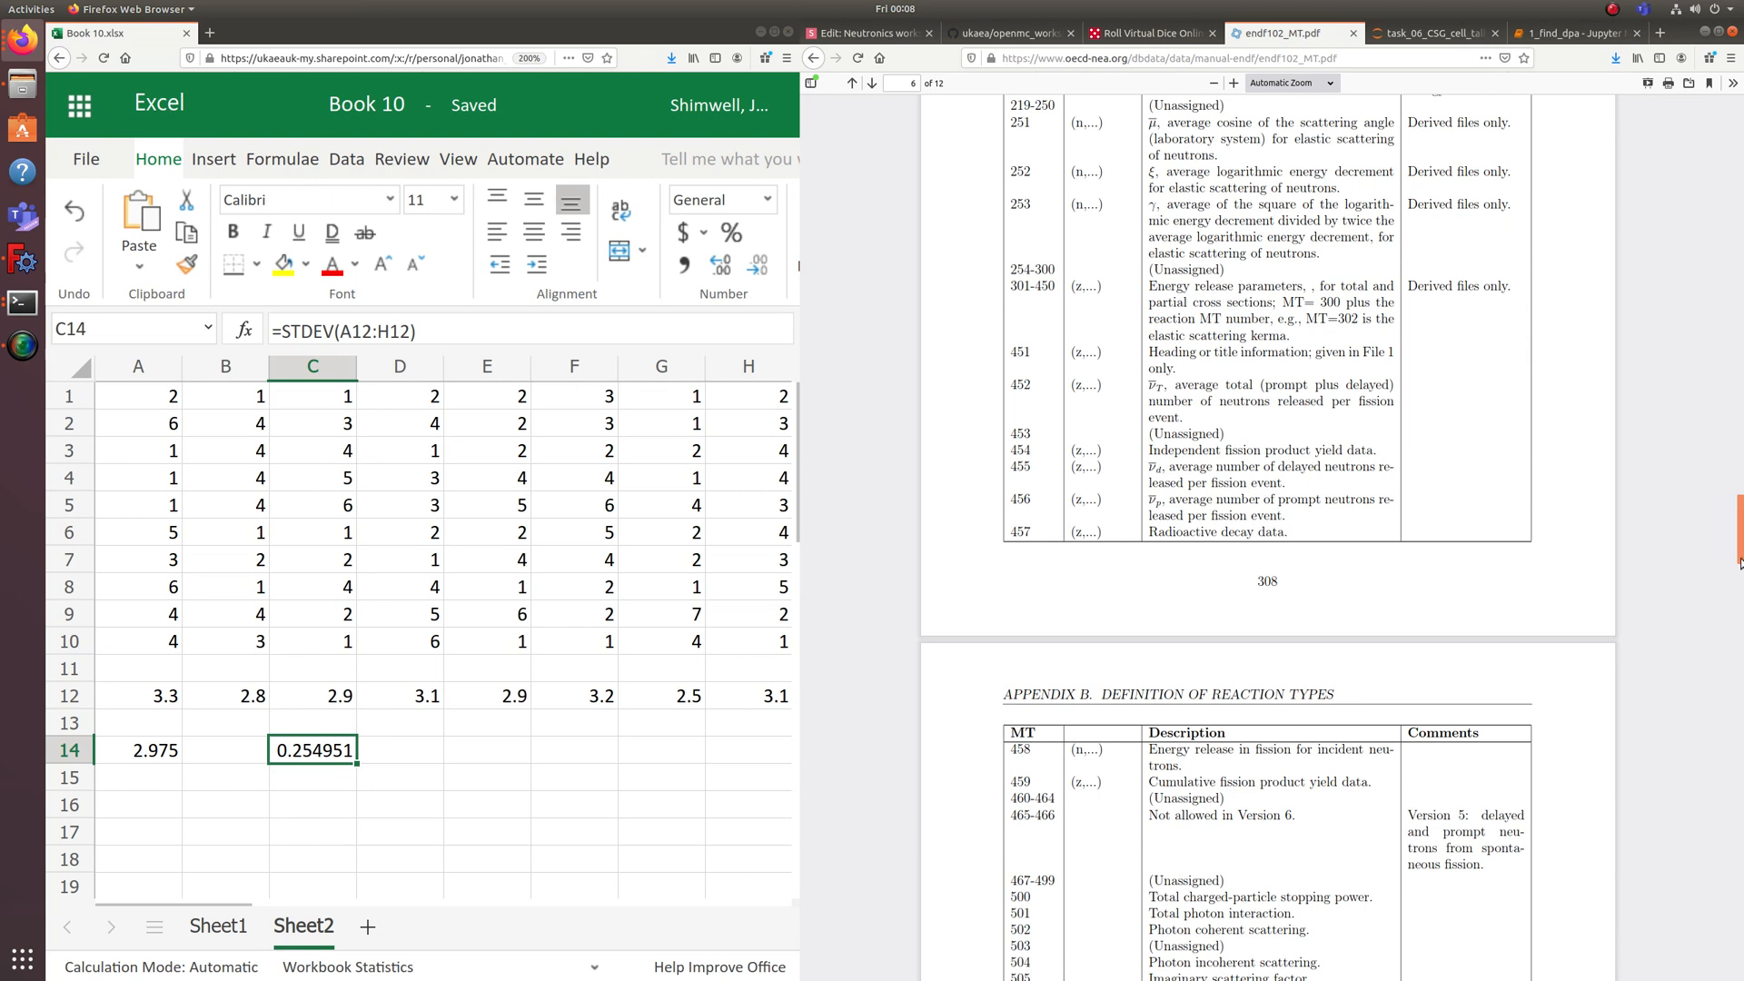
pyautogui.moveTo(1739, 558); pyautogui.dragTo(1740, 479)
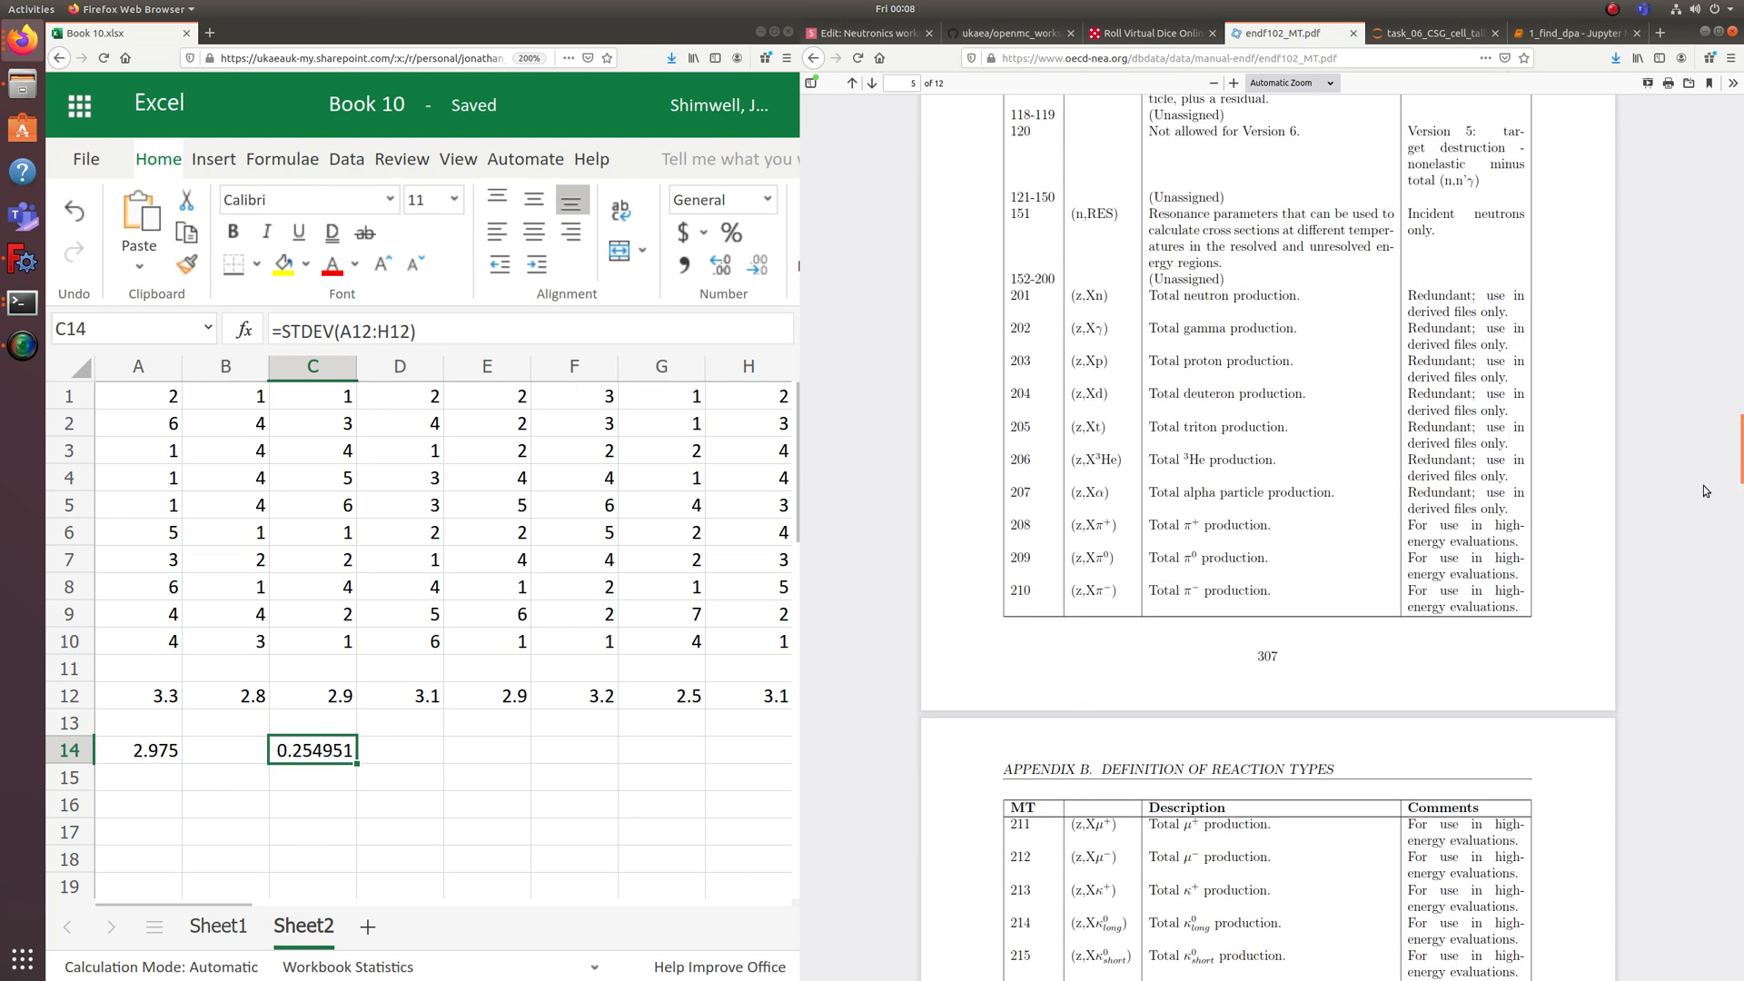
pyautogui.doubleClick(1021, 427)
pyautogui.moveTo(1151, 427); pyautogui.dragTo(1265, 427)
pyautogui.click(1082, 426)
pyautogui.moveTo(1086, 427); pyautogui.dragTo(1093, 426)
pyautogui.click(1094, 427)
pyautogui.scroll(1, 1076, 445)
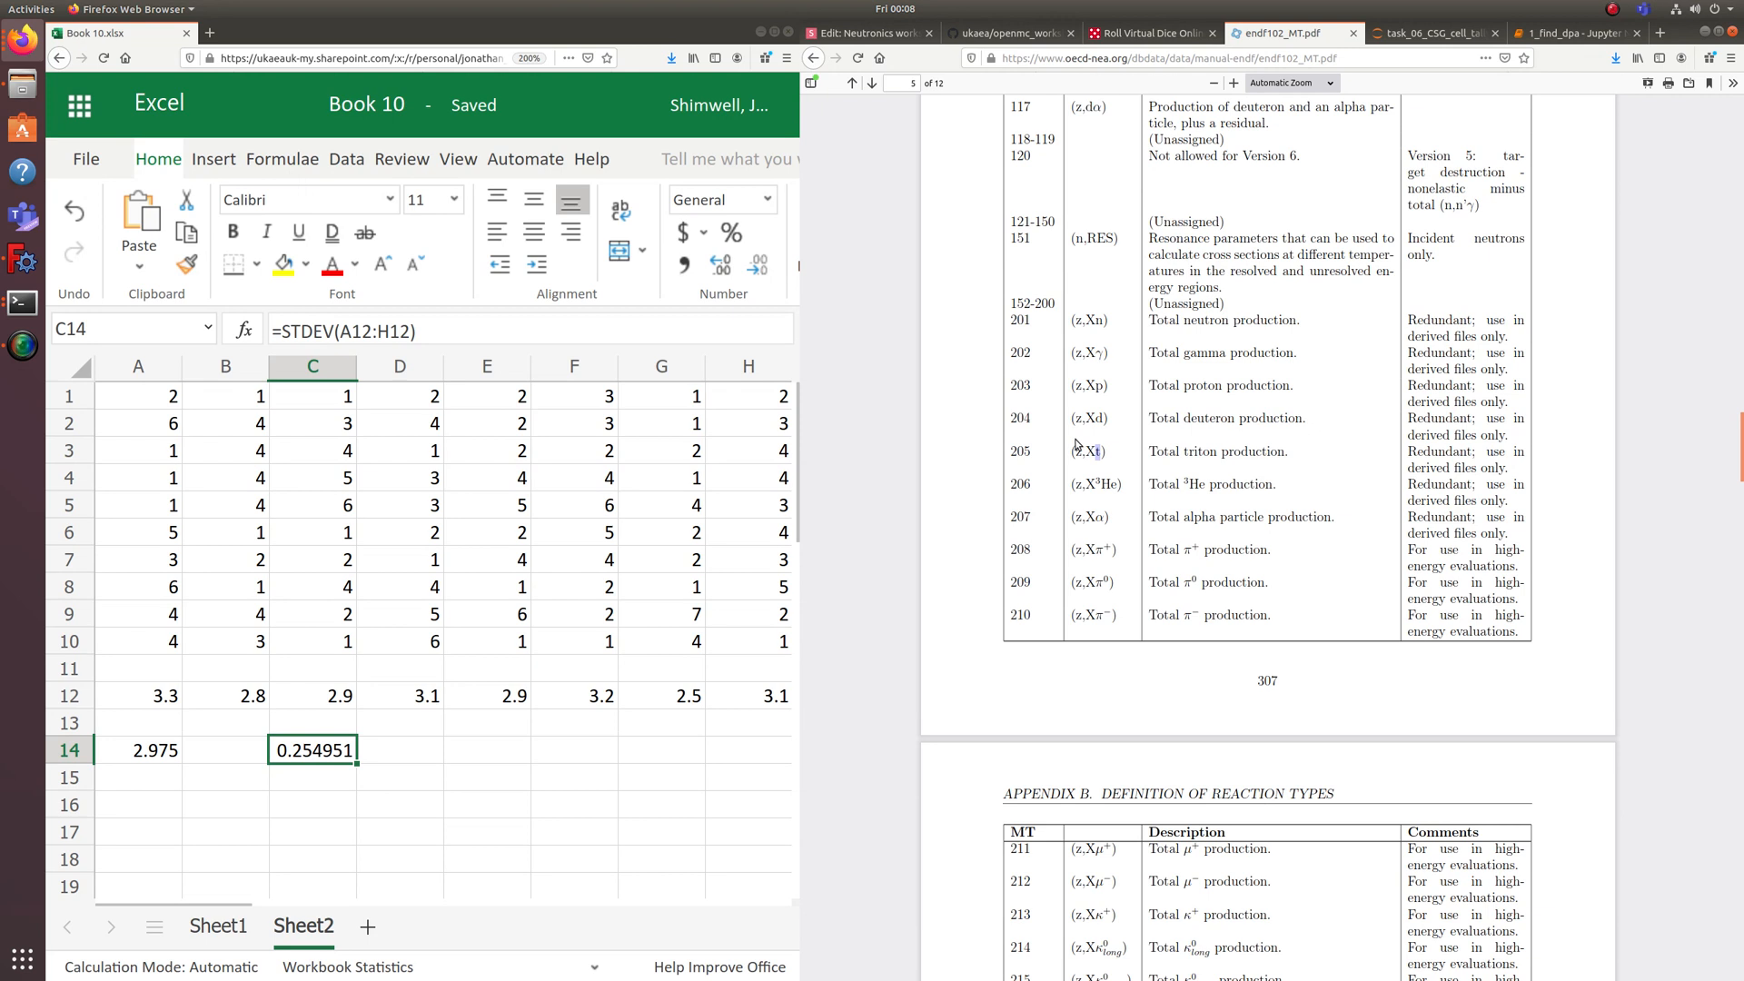
pyautogui.doubleClick(1020, 451)
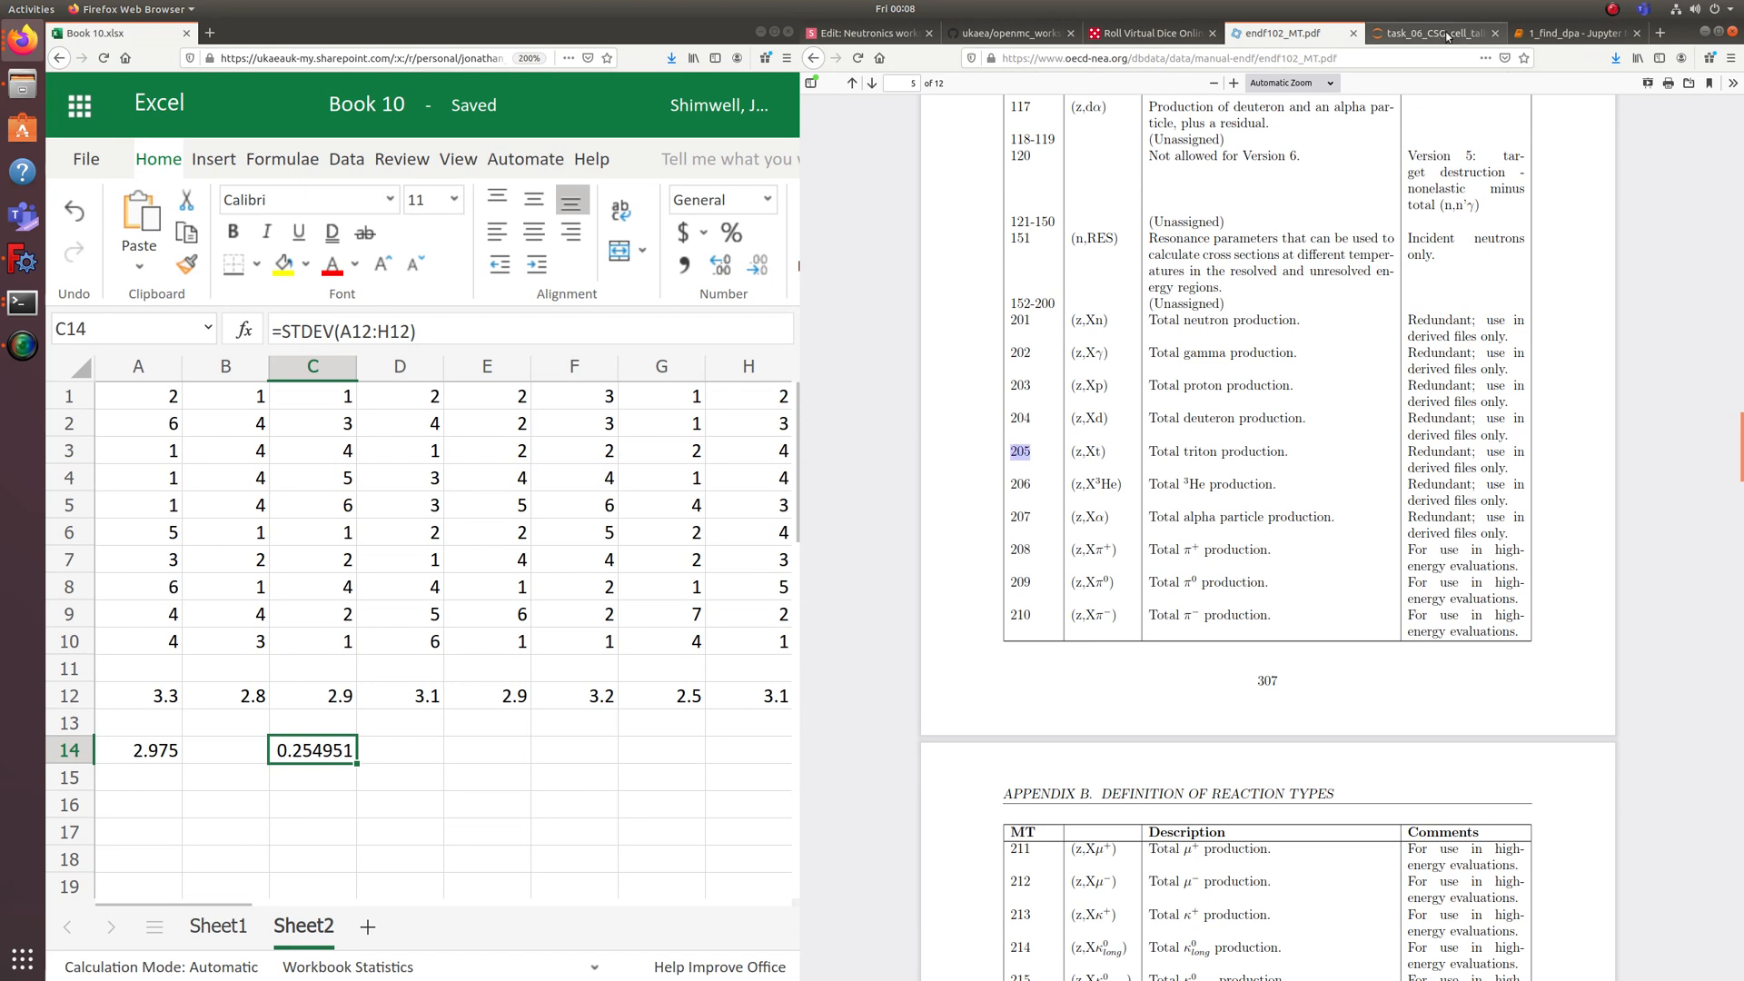
# Return to the 1_find_dpa notebook and look at the volume calculation section for the CSG cell.
pyautogui.click(1569, 34)
pyautogui.moveTo(1739, 296); pyautogui.dragTo(1731, 650)
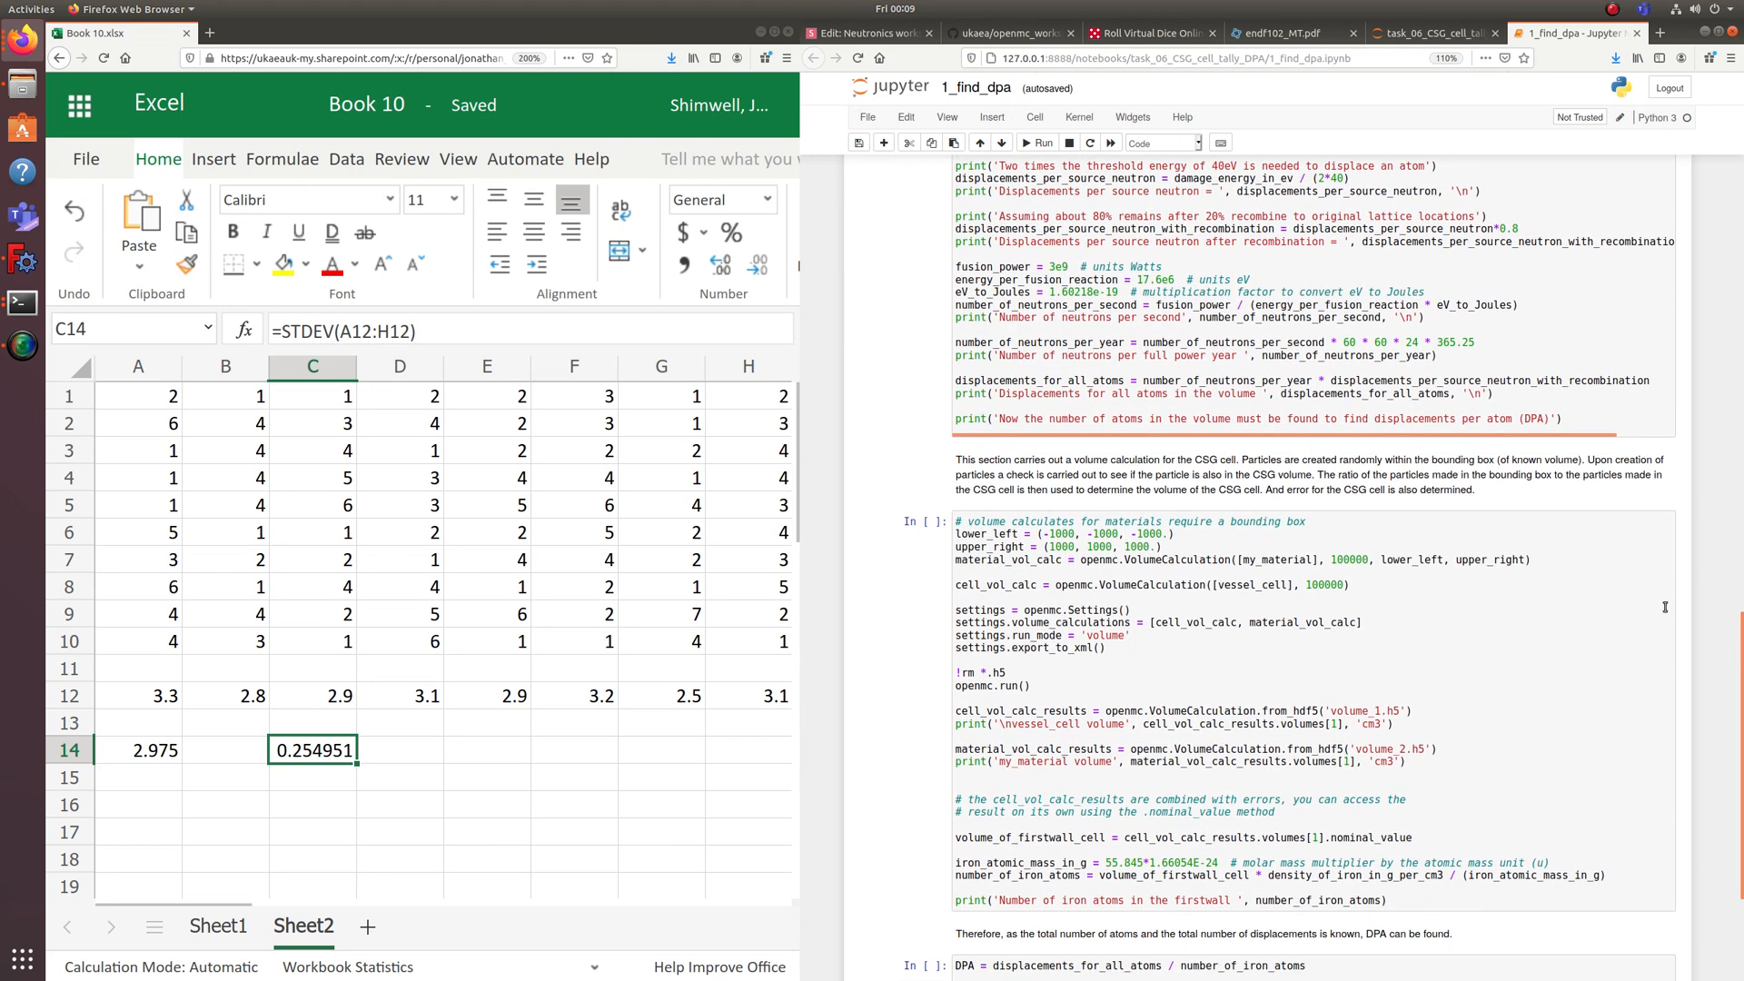